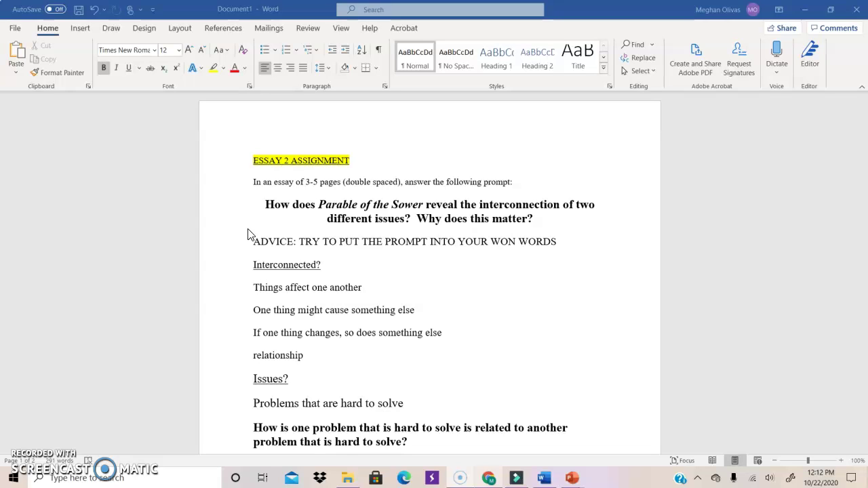
Correct the misspelled word "WON" to "OWN" in the ADVICE line below the essay prompt.
{"action": "left_click", "coordinate": [508, 242]}
{"action": "key", "text": "BackSpace"}
{"action": "key", "text": "BackSpace"}
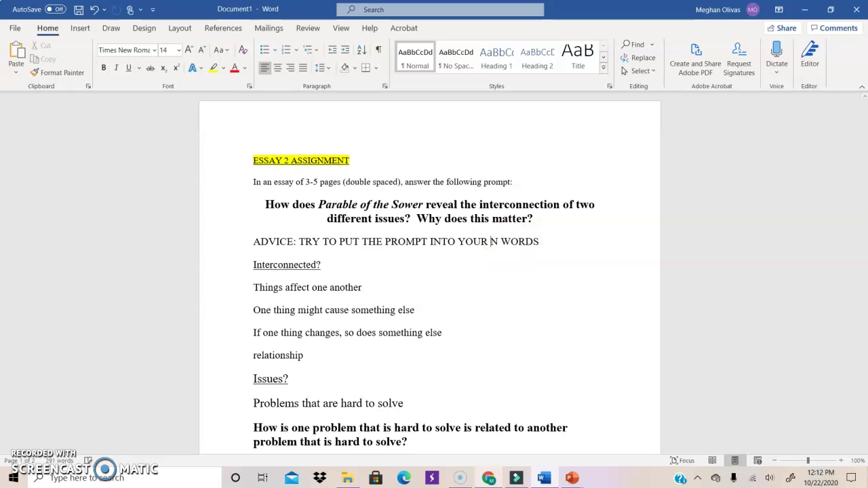
{"action": "type", "text": "OW"}
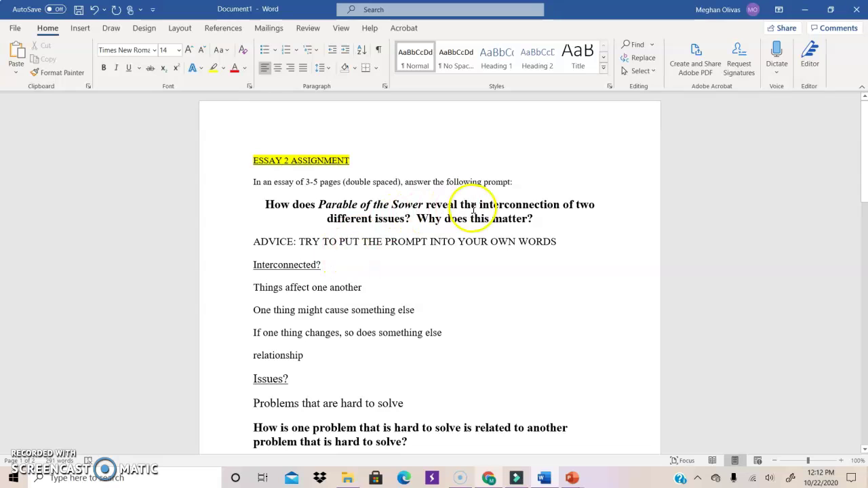
Highlight the words "interconnection", "issues" and "reveal" in yellow in the bold essay prompt.
{"action": "left_click_drag", "start_coordinate": [560, 205], "coordinate": [480, 205]}
{"action": "left_click", "coordinate": [213, 68]}
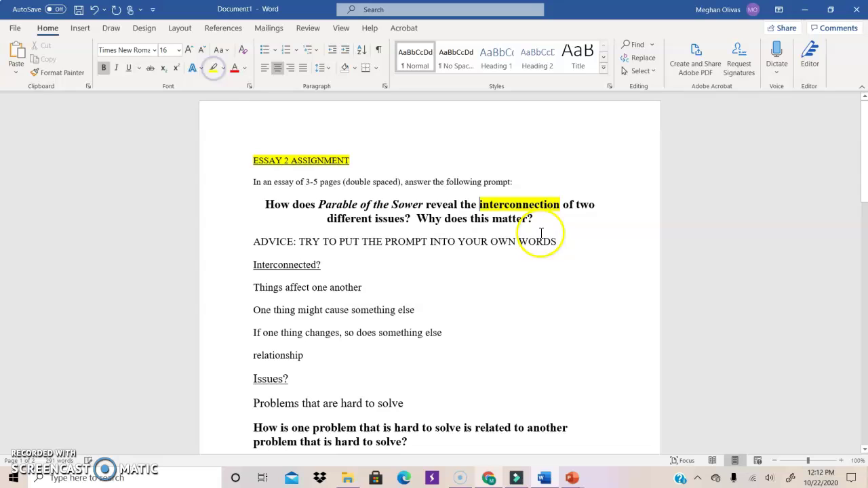
{"action": "left_click_drag", "start_coordinate": [406, 218], "coordinate": [371, 219]}
{"action": "left_click", "coordinate": [212, 67]}
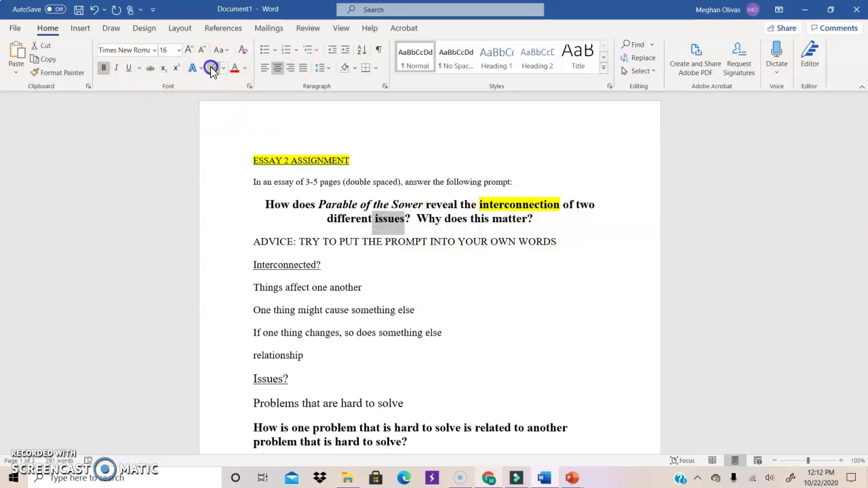
{"action": "left_click", "coordinate": [529, 297]}
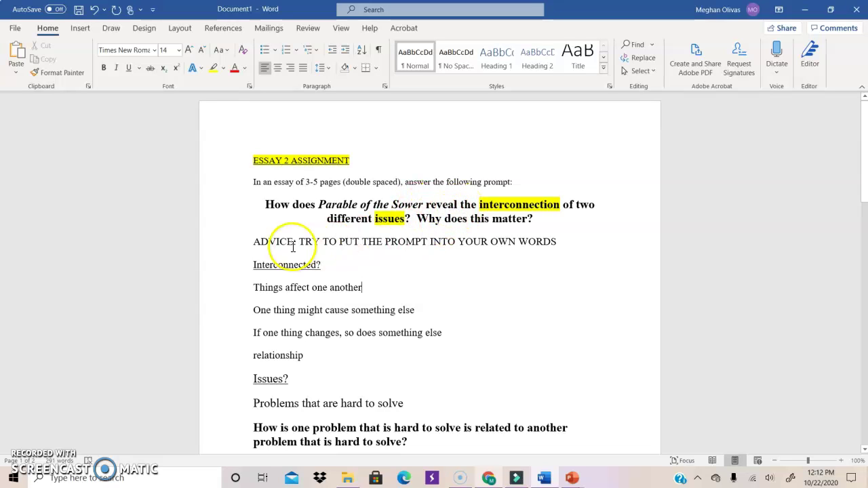
{"action": "left_click_drag", "start_coordinate": [460, 205], "coordinate": [424, 205]}
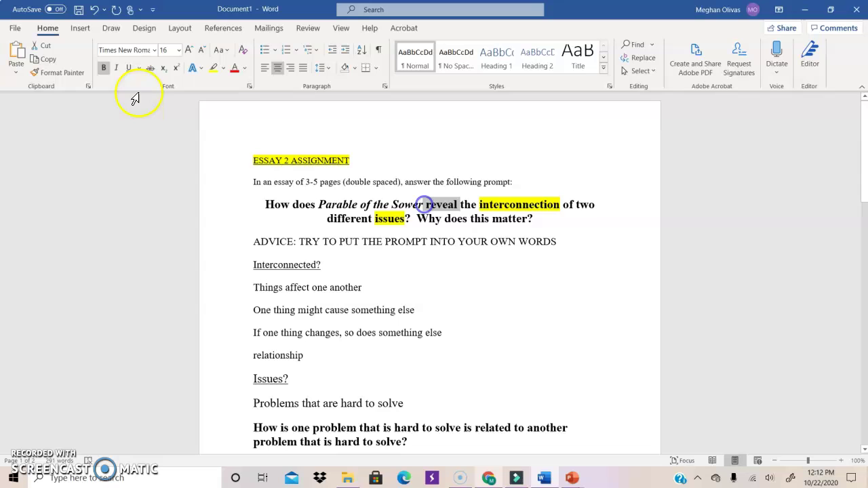
{"action": "left_click", "coordinate": [213, 68]}
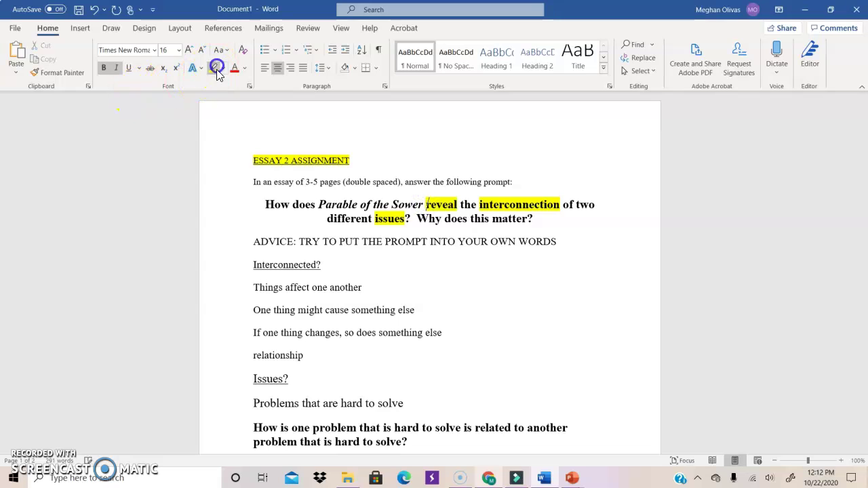
Insert a new underlined line reading "Reveals" above the "Interconnected?" heading.
{"action": "left_click", "coordinate": [253, 268]}
{"action": "key", "text": "Return"}
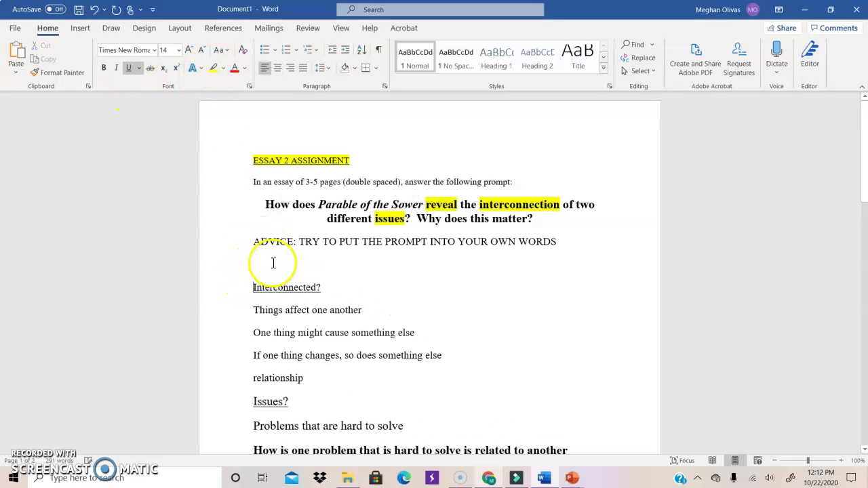
{"action": "left_click", "coordinate": [274, 259]}
{"action": "type", "text": "Reveals"}
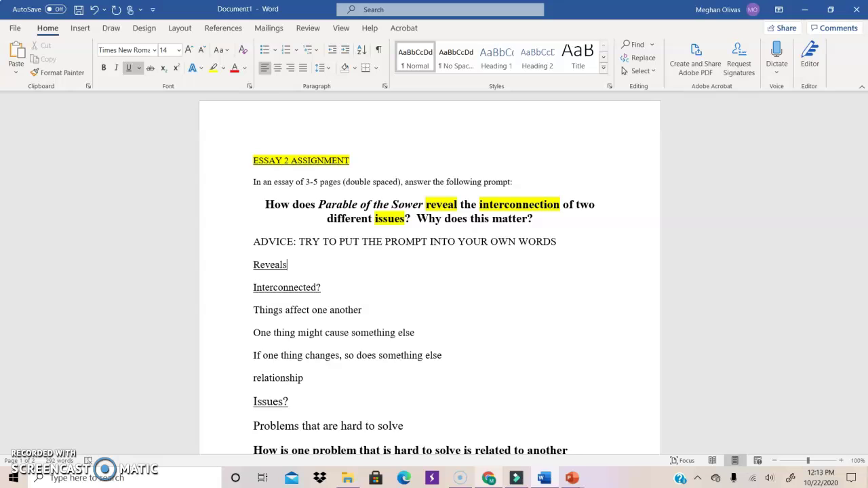
Reword the underlined "Reveals" line to read "The book shows something".
{"action": "left_click", "coordinate": [255, 264]}
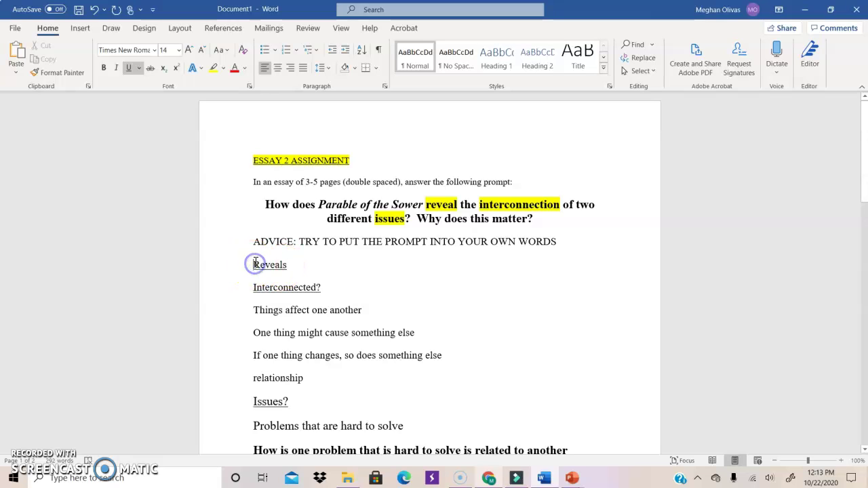
{"action": "type", "text": "The book"}
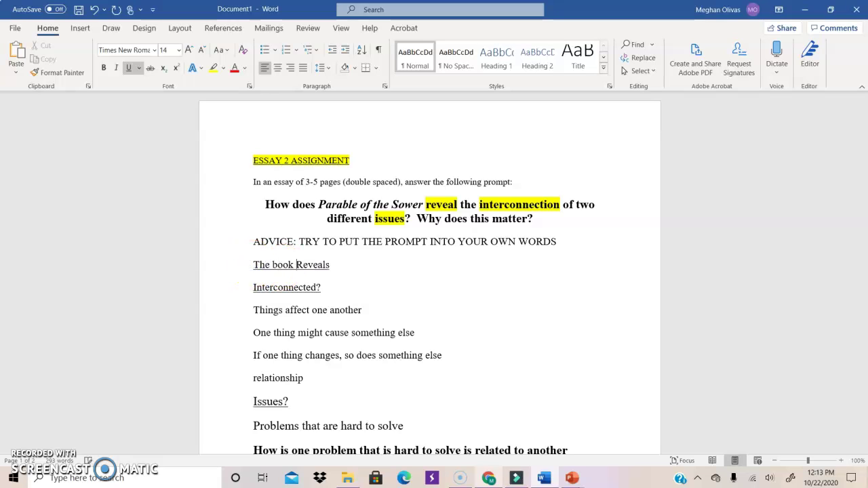
{"action": "left_click", "coordinate": [331, 265]}
{"action": "key", "text": "BackSpace"}
{"action": "key", "text": "BackSpace"}
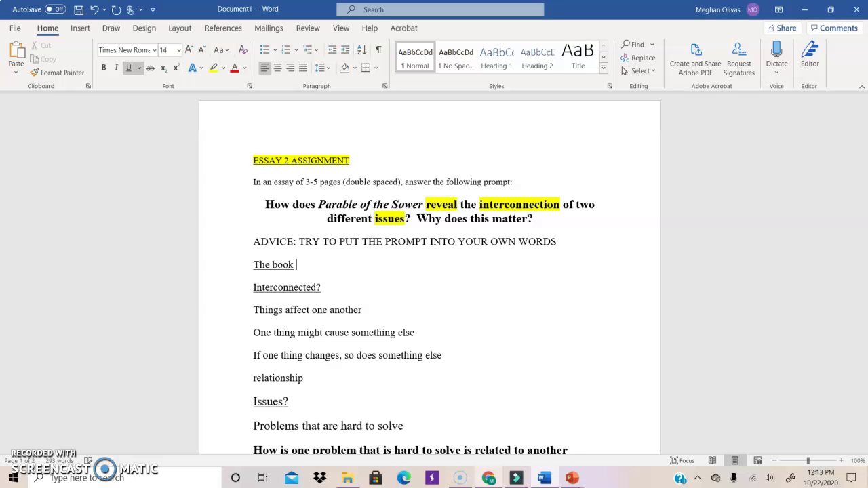
{"action": "type", "text": "shows something"}
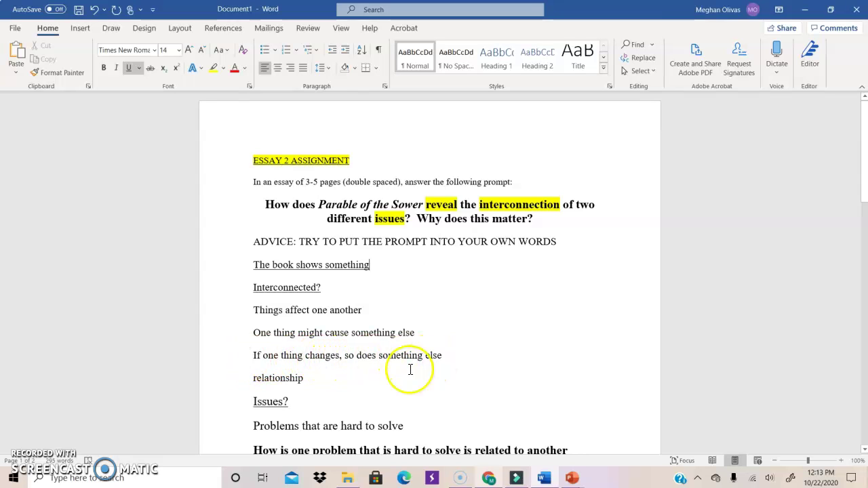
Reword the start of the bold question below "Problems that are hard to solve" to "How does the novel show us that one problem".
{"action": "scroll", "coordinate": [308, 360], "scroll_direction": "down", "scroll_amount": 1}
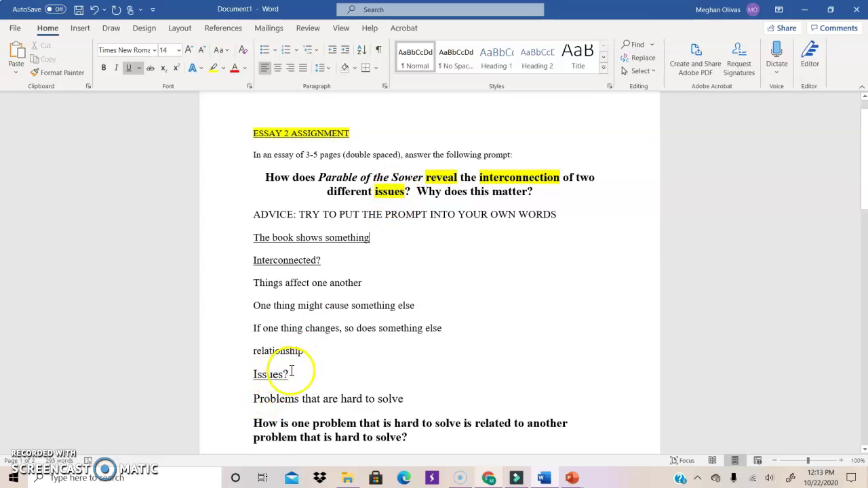
{"action": "scroll", "coordinate": [285, 387], "scroll_direction": "down", "scroll_amount": 1}
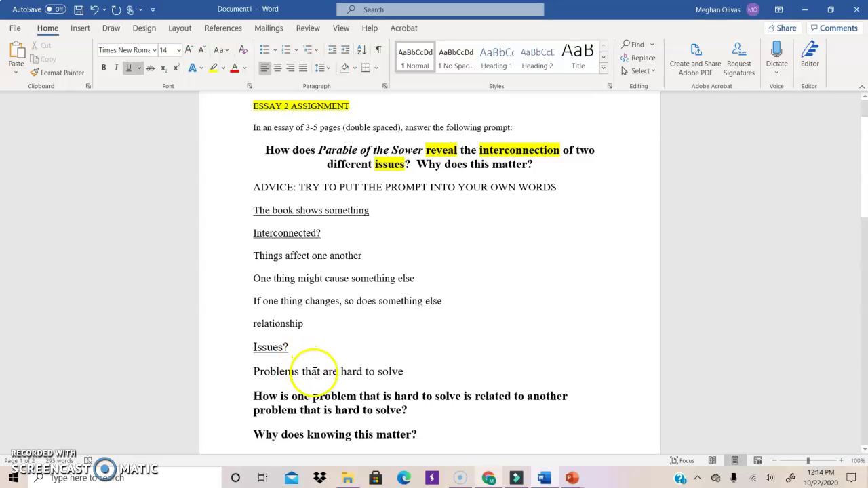
{"action": "scroll", "coordinate": [369, 407], "scroll_direction": "down", "scroll_amount": 1}
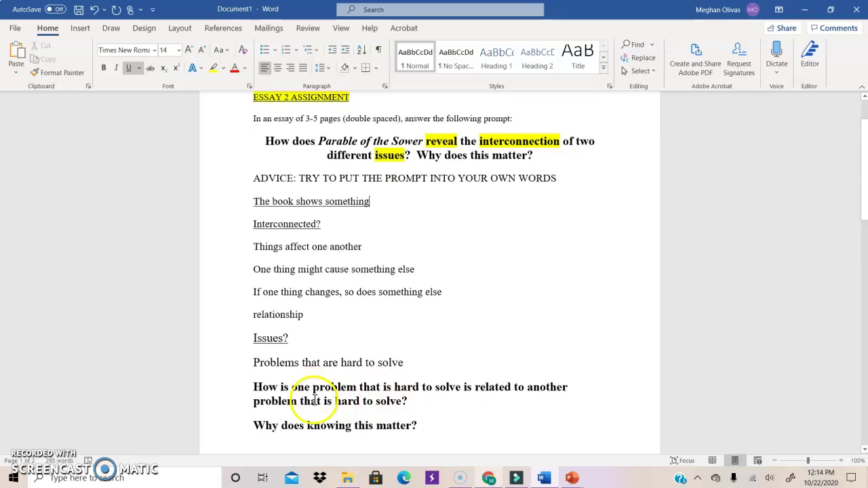
{"action": "left_click", "coordinate": [284, 371]}
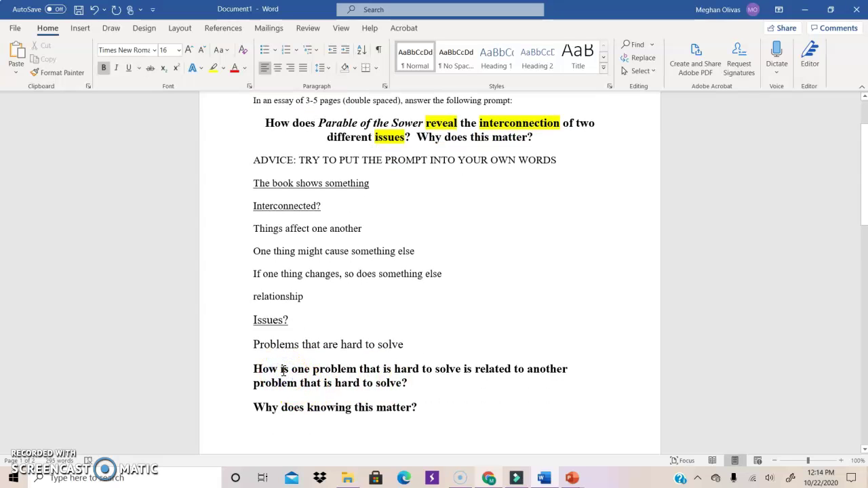
{"action": "type", "text": "does the novel "}
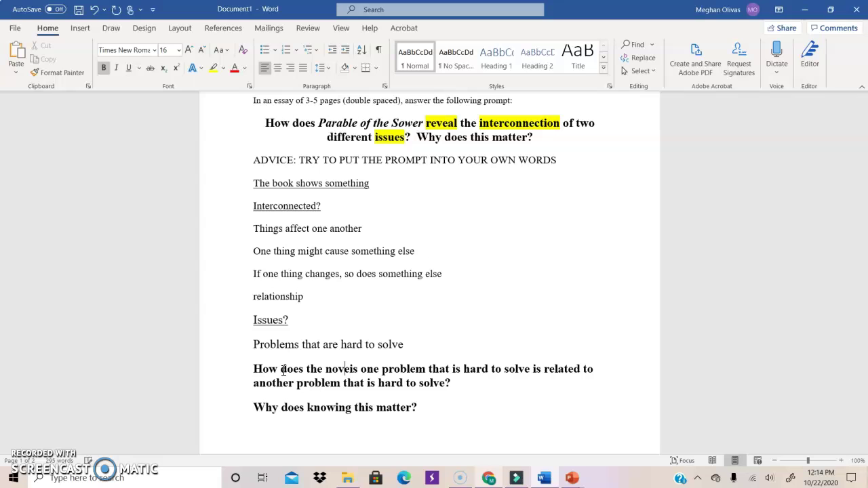
{"action": "type", "text": "show us that"}
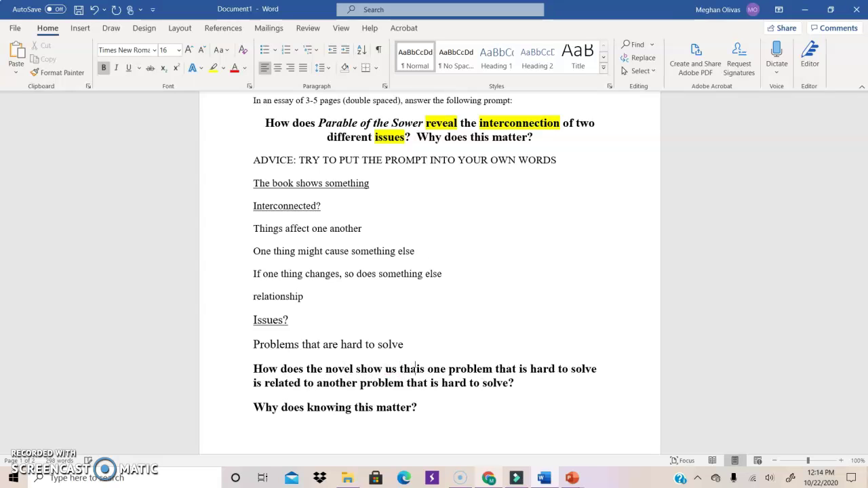
{"action": "key", "text": "Delete"}
{"action": "key", "text": "Delete"}
{"action": "key", "text": "Delete"}
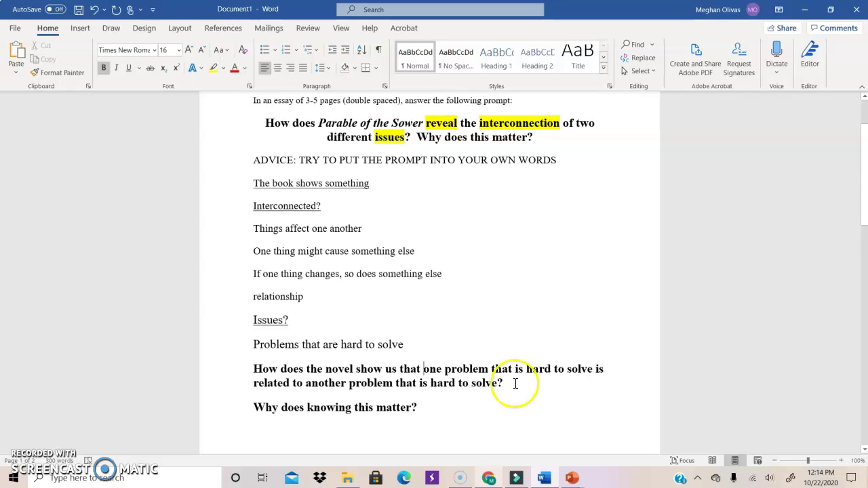
{"action": "left_click", "coordinate": [510, 384]}
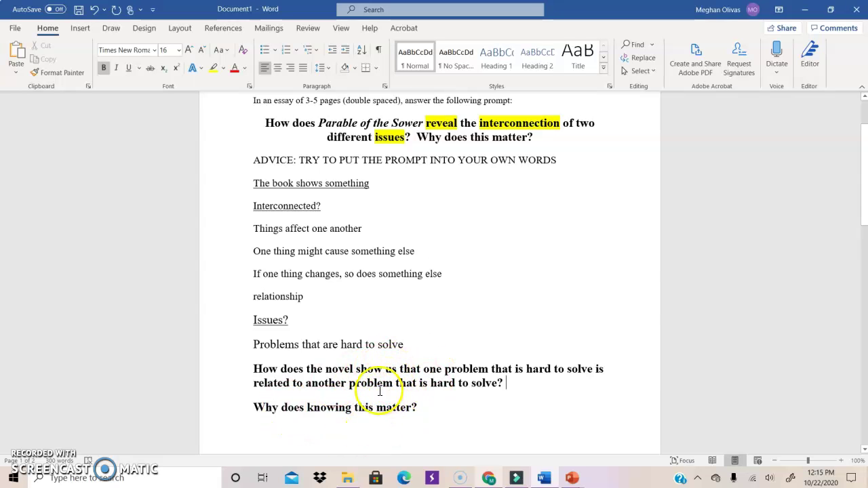
Italicize "Poverty" under "Issue I wrote about in first essay?" in the MY BRAINSTORM section.
{"action": "scroll", "coordinate": [380, 391], "scroll_direction": "down", "scroll_amount": 2}
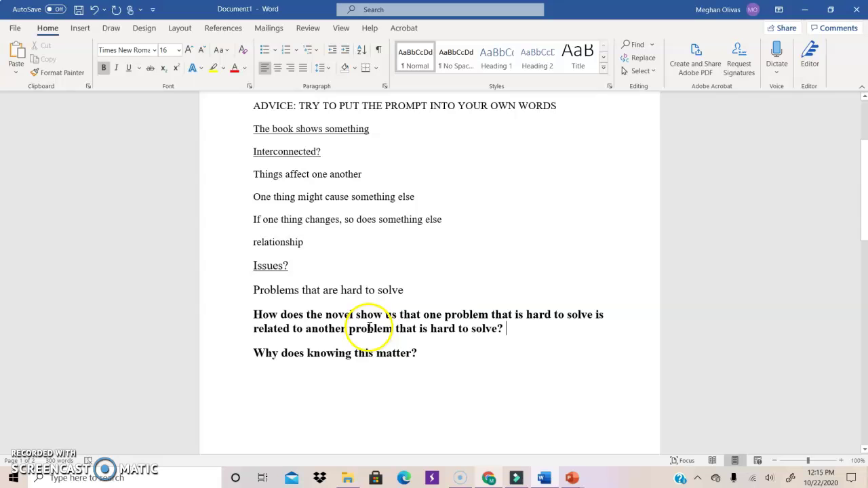
{"action": "scroll", "coordinate": [414, 306], "scroll_direction": "down", "scroll_amount": 1}
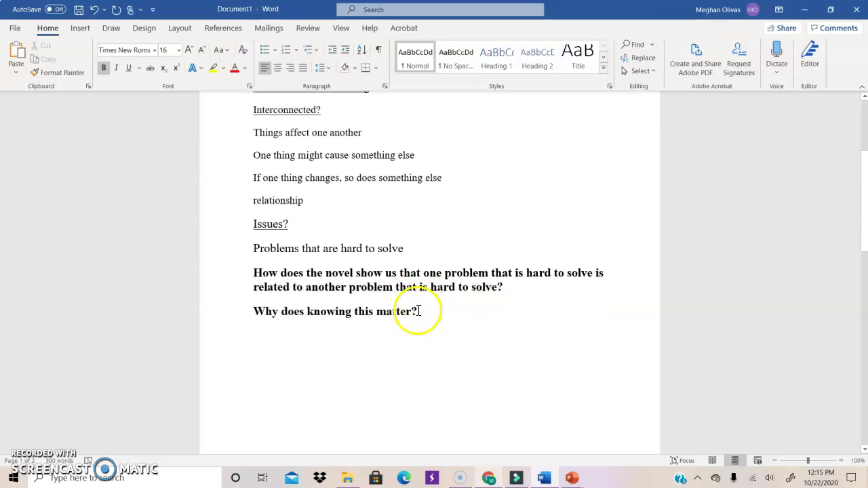
{"action": "scroll", "coordinate": [418, 311], "scroll_direction": "down", "scroll_amount": 6}
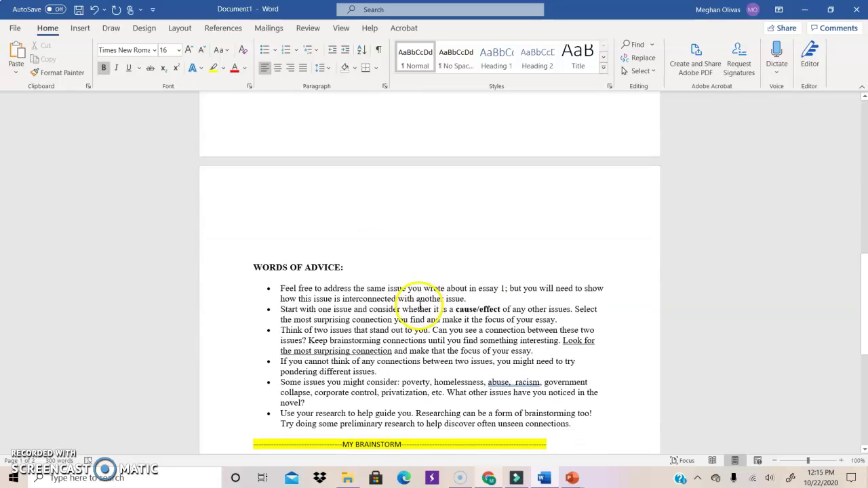
{"action": "scroll", "coordinate": [420, 306], "scroll_direction": "down", "scroll_amount": 5}
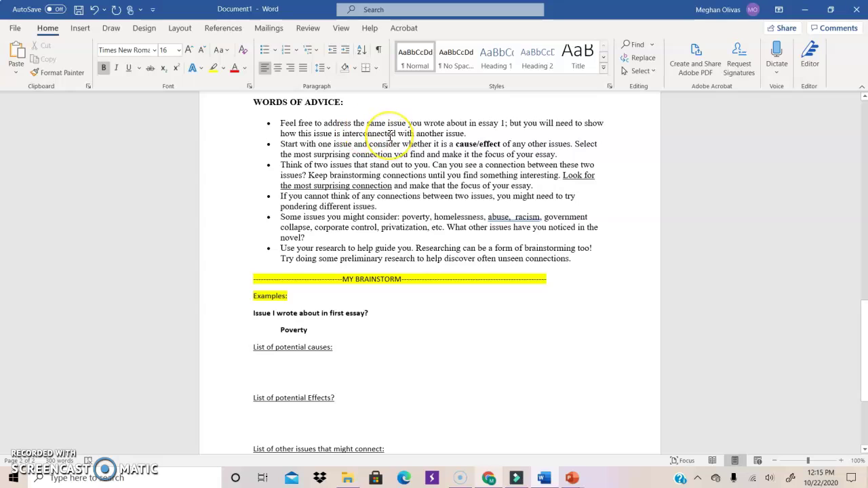
{"action": "left_click", "coordinate": [391, 135]}
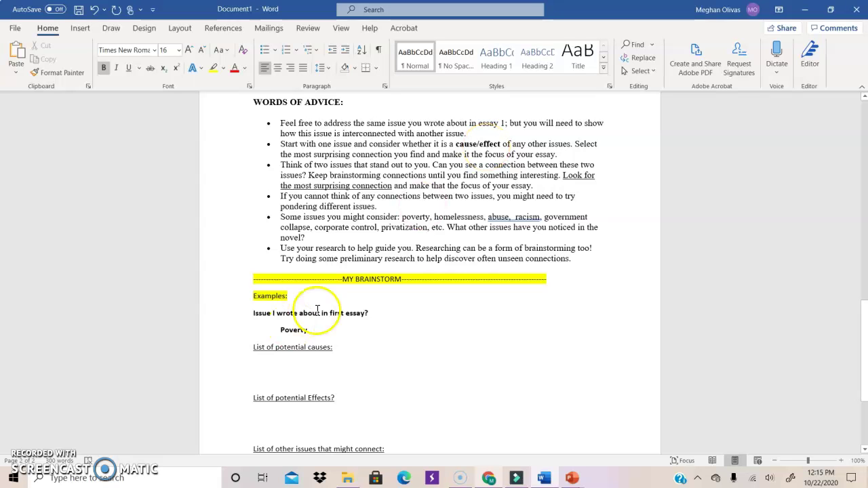
{"action": "scroll", "coordinate": [318, 271], "scroll_direction": "down", "scroll_amount": 2}
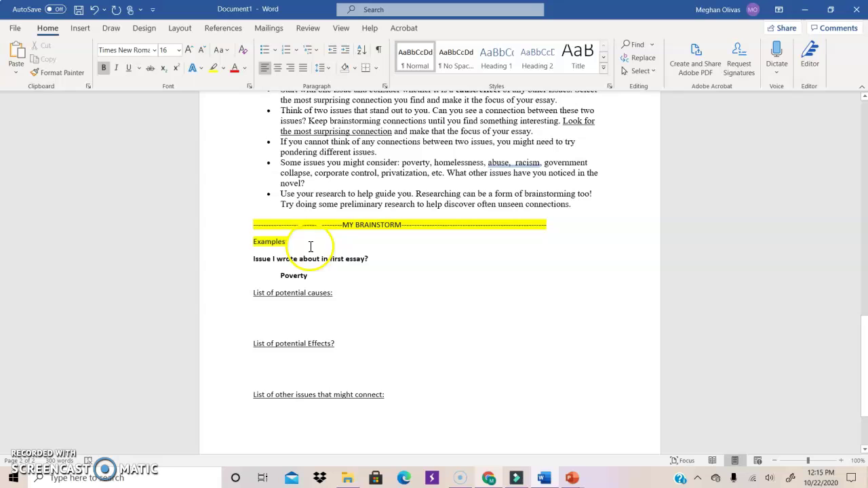
{"action": "scroll", "coordinate": [307, 241], "scroll_direction": "down", "scroll_amount": 1}
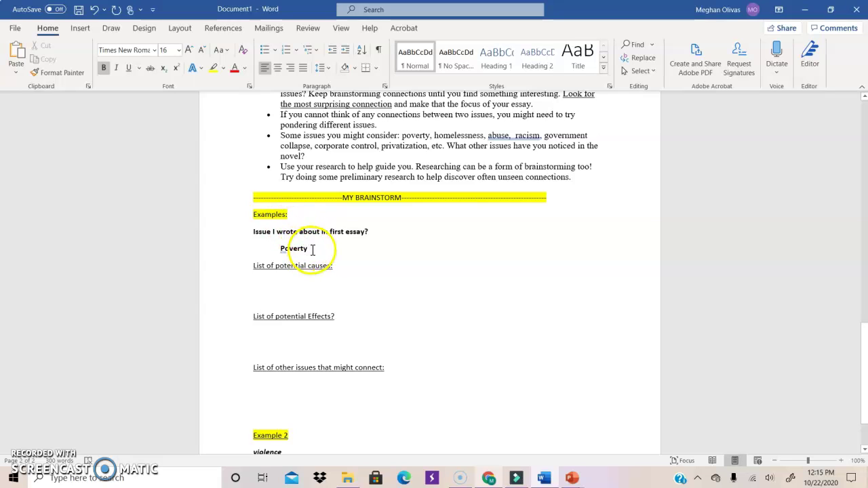
{"action": "left_click_drag", "start_coordinate": [311, 250], "coordinate": [278, 249]}
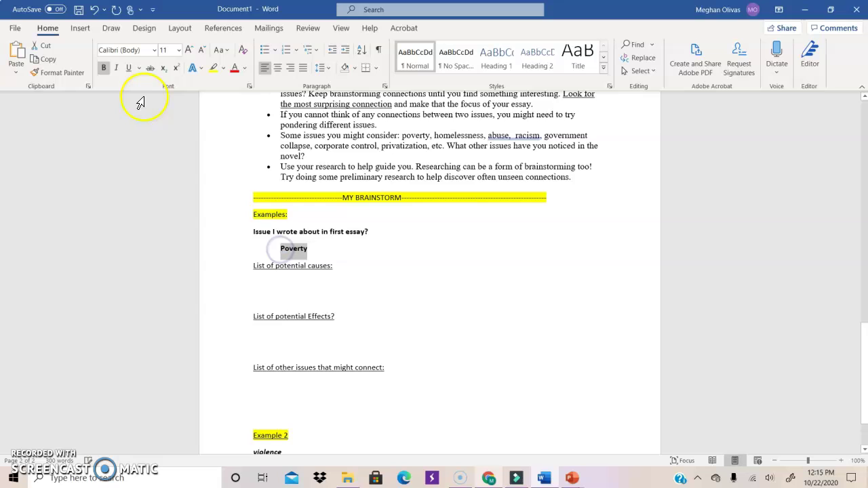
{"action": "left_click", "coordinate": [116, 68]}
Add "Low wages" without underlining as the first entry under "List of potential causes:".
{"action": "left_click", "coordinate": [357, 278]}
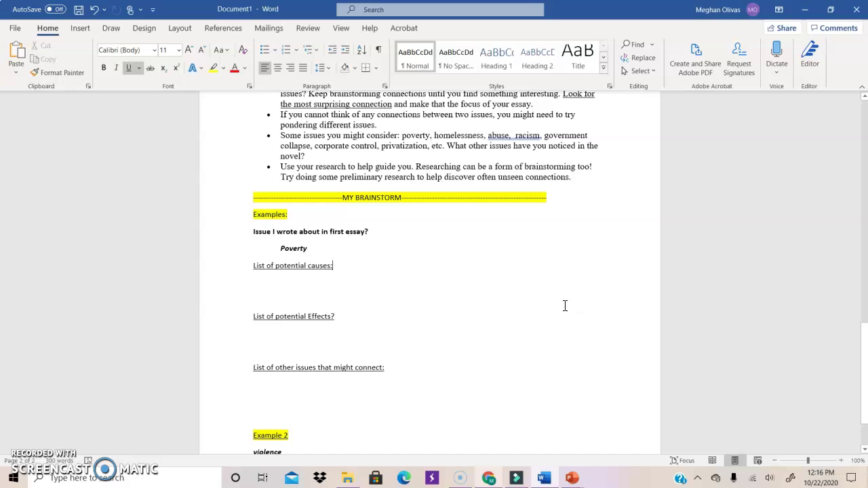
{"action": "key", "text": "Return"}
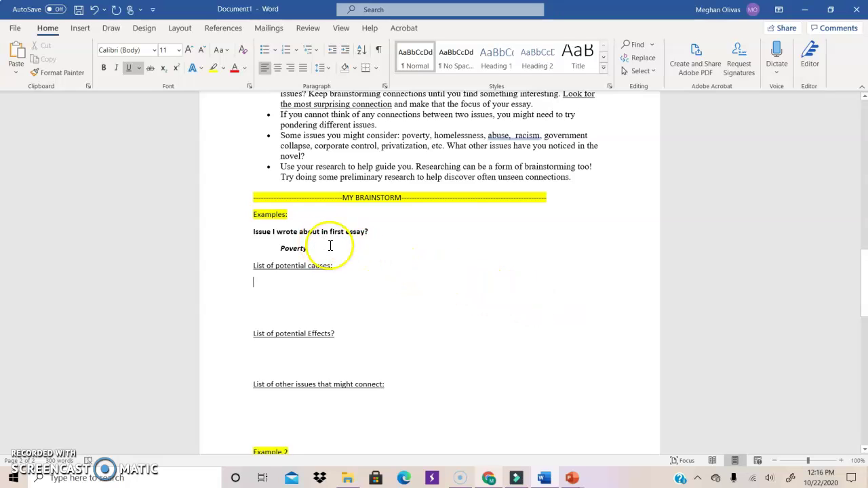
{"action": "left_click", "coordinate": [129, 68]}
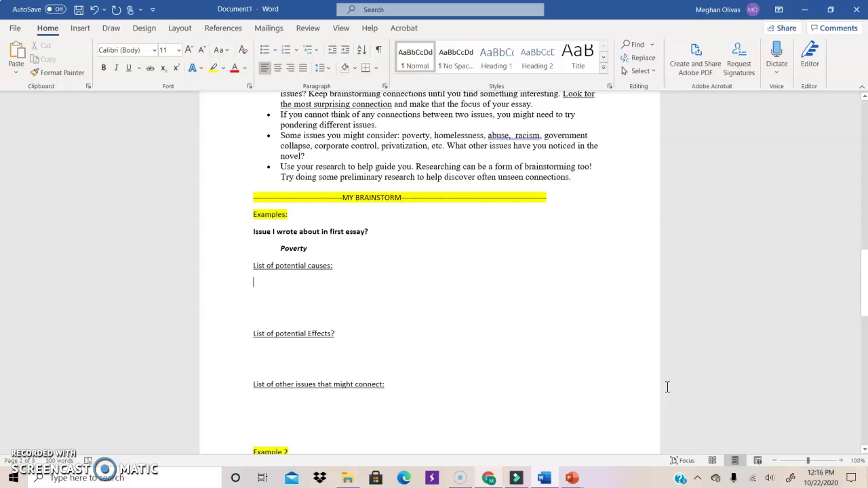
{"action": "type", "text": "Low wag"}
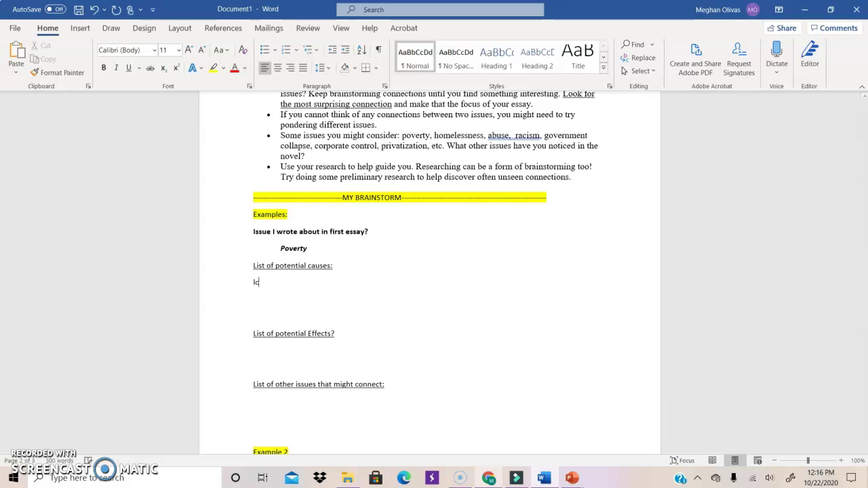
{"action": "type", "text": "es"}
{"action": "key", "text": "Return"}
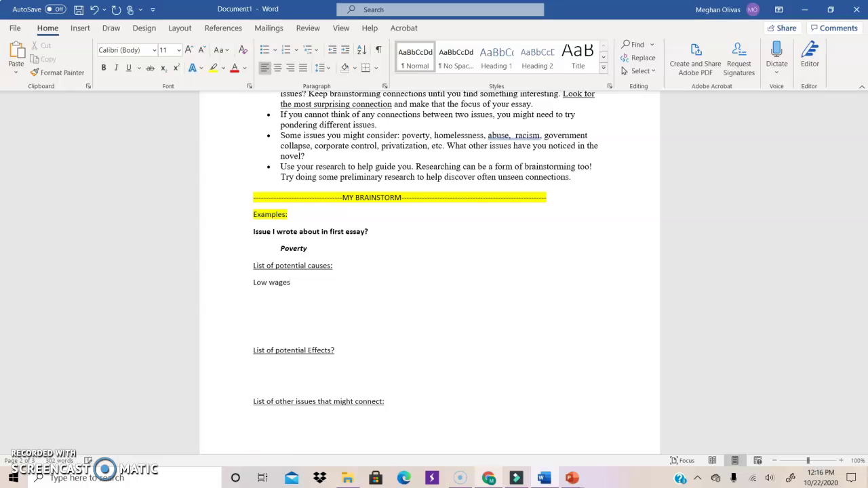
Add "Lack of jobs" and "Discrimination" as separate lines below "Low wages" in the list of potential causes.
{"action": "type", "text": "no"}
{"action": "key", "text": "BackSpace"}
{"action": "key", "text": "BackSpace"}
{"action": "type", "text": "Lack "}
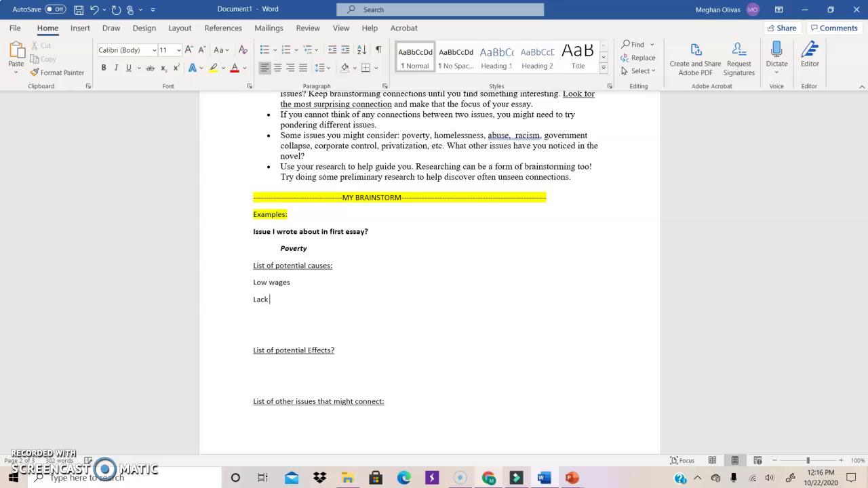
{"action": "type", "text": "of jobs"}
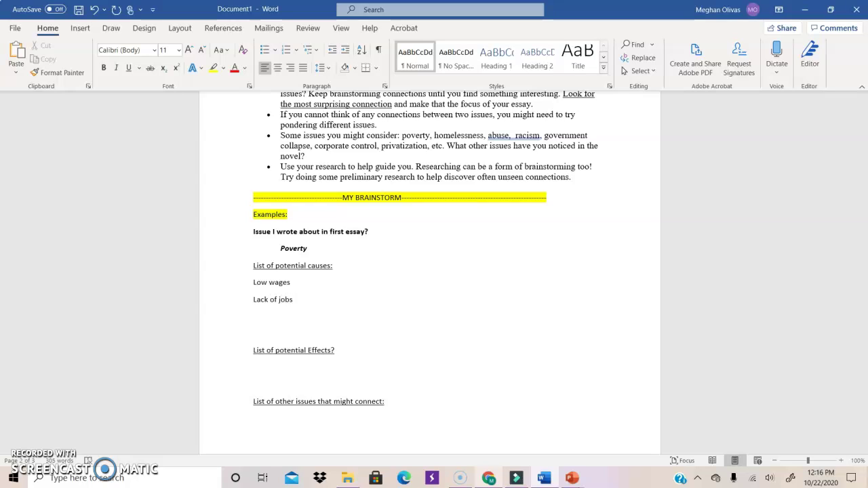
{"action": "key", "text": "Return"}
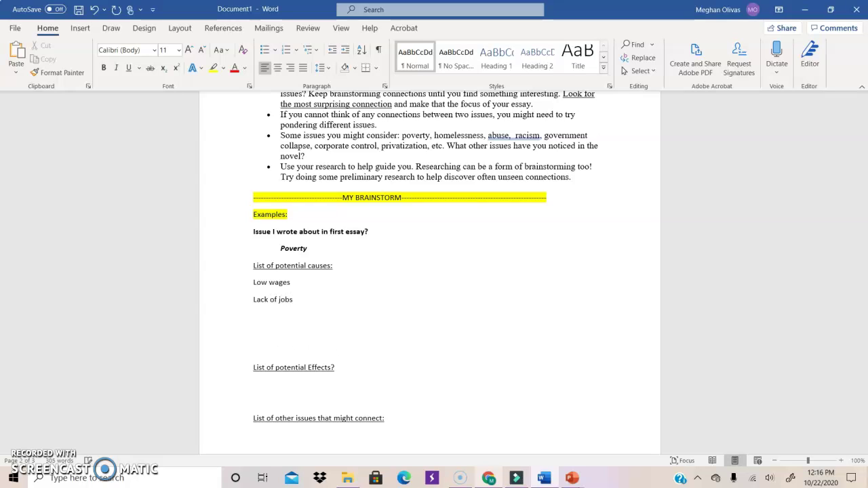
{"action": "type", "text": "discrimina"}
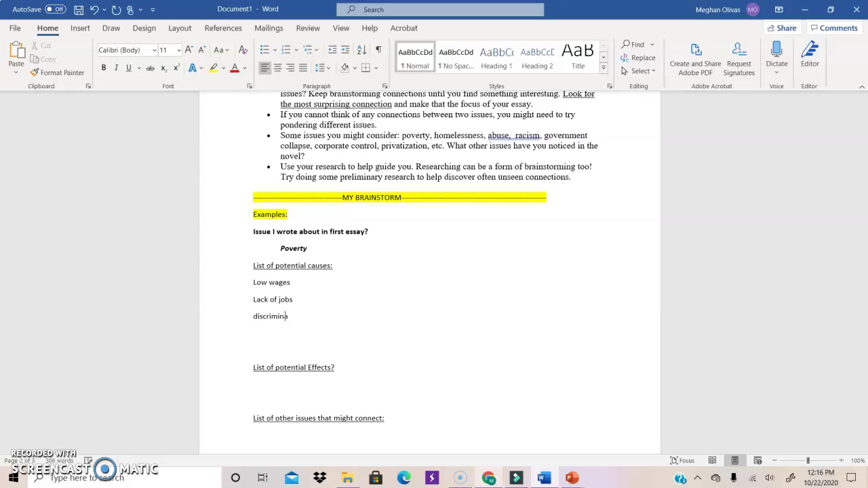
{"action": "type", "text": "tion"}
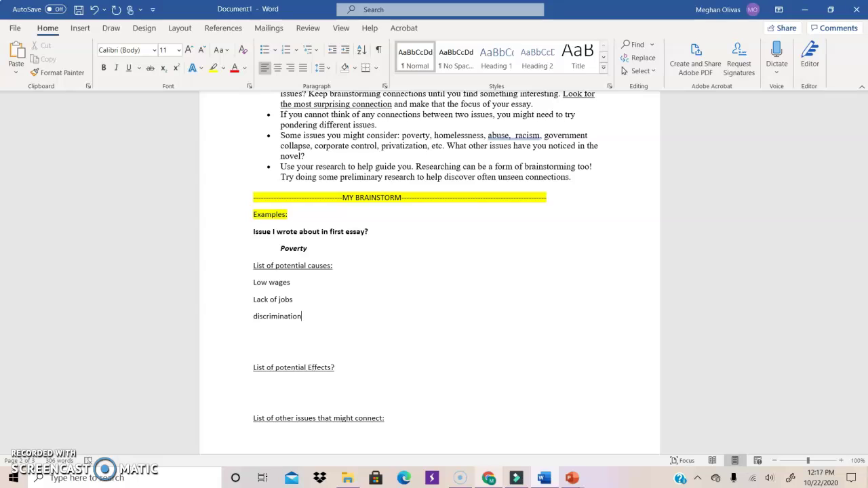
Add "Being robbed" as the next potential cause and remove a surplus blank line below it.
{"action": "key", "text": "Return"}
{"action": "type", "text": "Being robbe"}
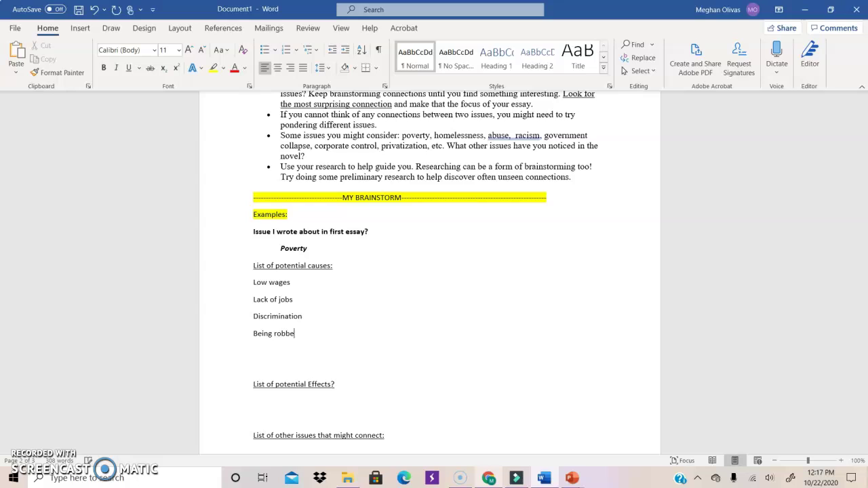
{"action": "type", "text": "d"}
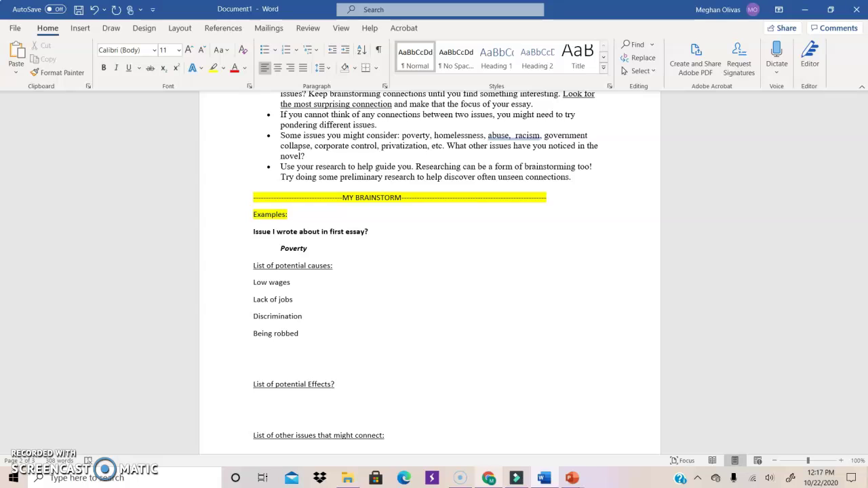
{"action": "key", "text": "Delete"}
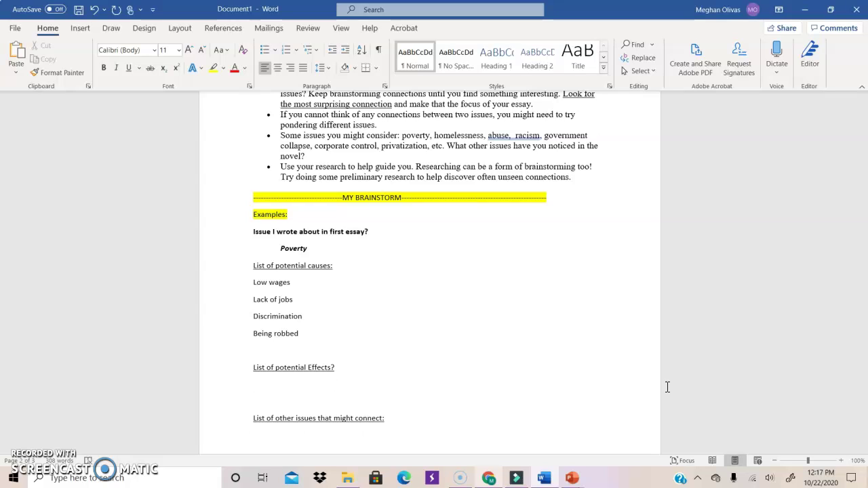
Add "Inability to work (illness, disability)---lack of health care" as the last entry in the list of potential causes.
{"action": "key", "text": "Return"}
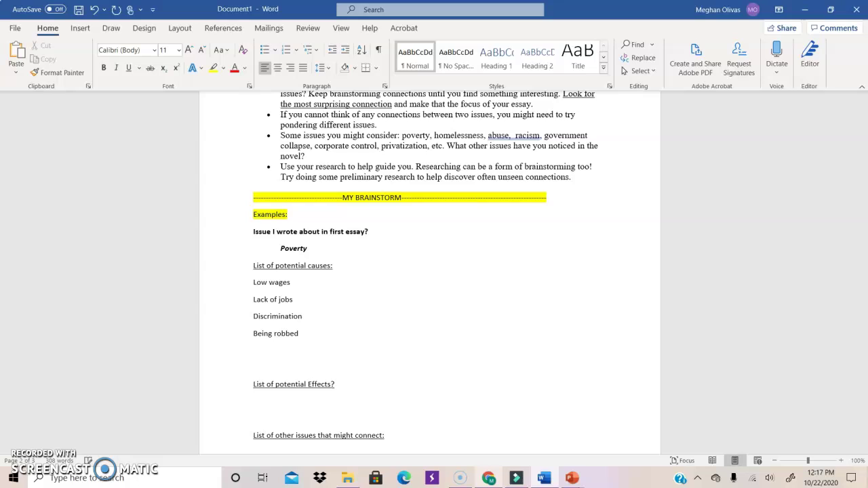
{"action": "type", "text": "lac"}
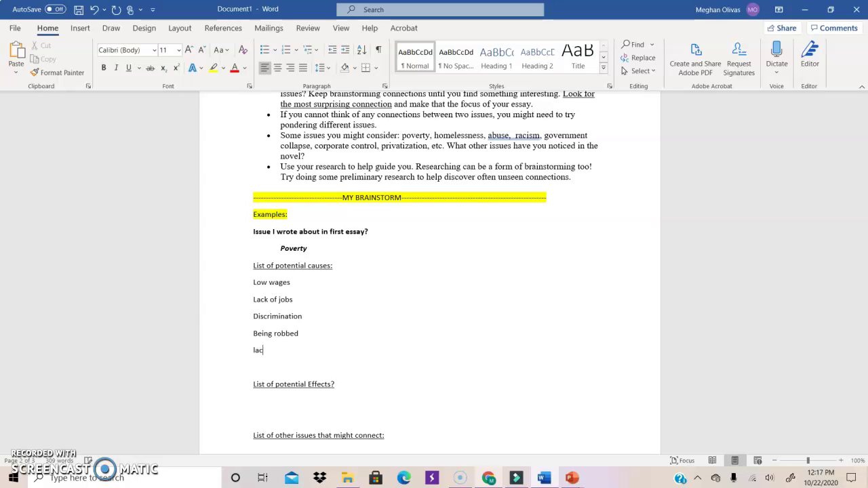
{"action": "key", "text": "BackSpace"}
{"action": "key", "text": "BackSpace"}
{"action": "key", "text": "BackSpace"}
{"action": "type", "text": "Inability "}
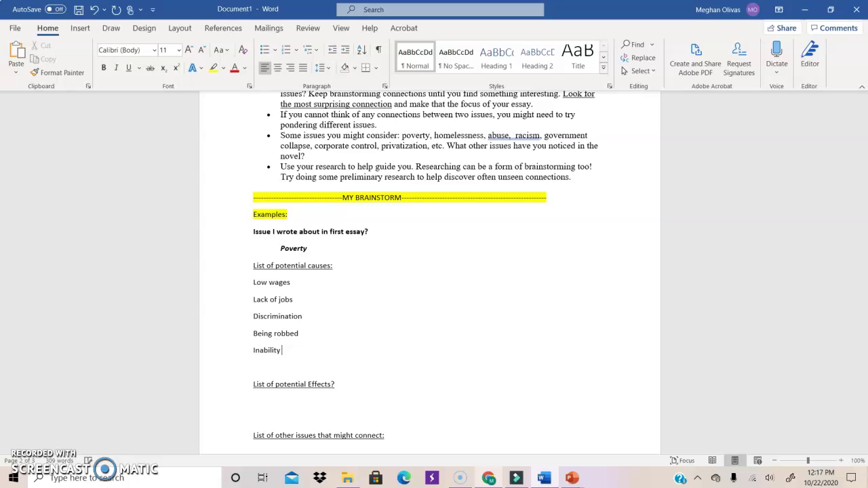
{"action": "type", "text": "to work"}
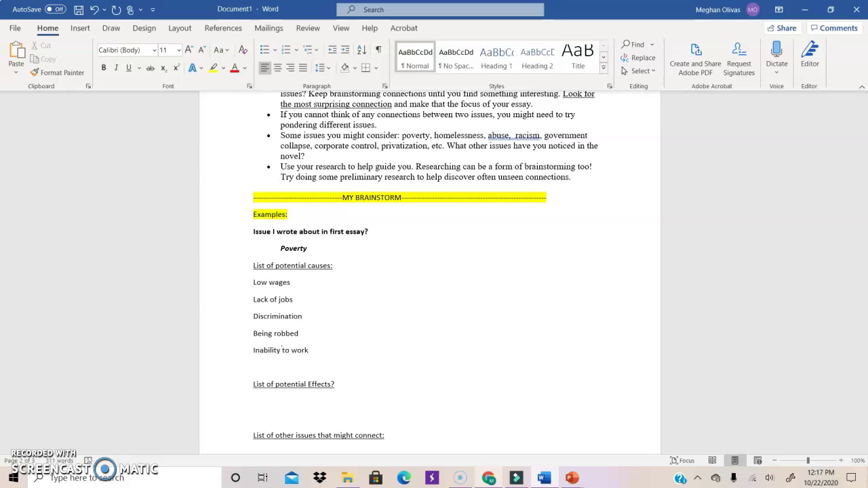
{"action": "type", "text": " (illness, m"}
{"action": "key", "text": "BackSpace"}
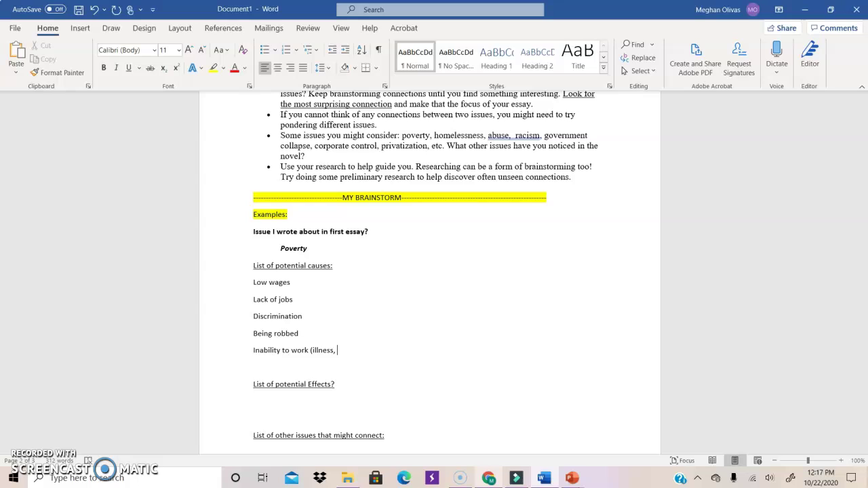
{"action": "type", "text": "d"}
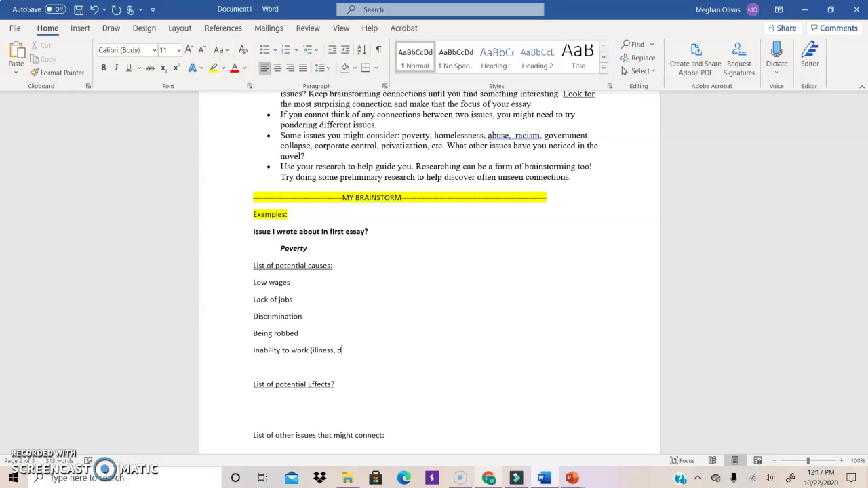
{"action": "type", "text": "isability)"}
{"action": "type", "text": "---lack of health c"}
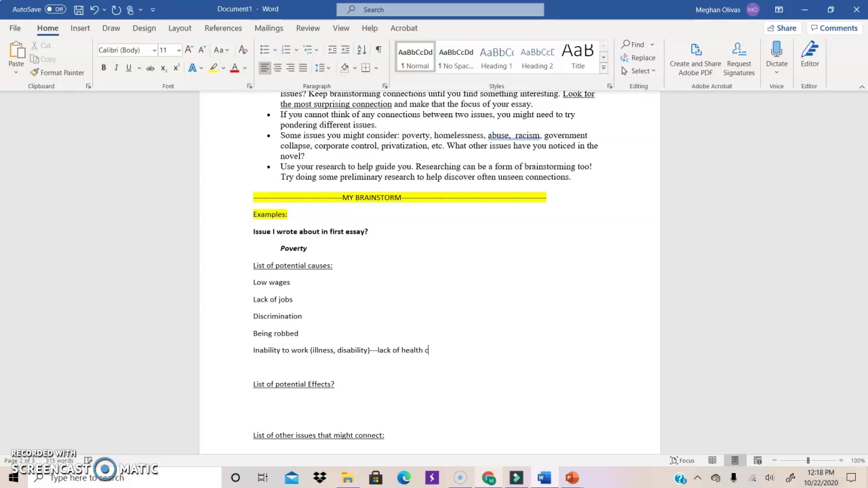
{"action": "type", "text": "are"}
Enter "Crime/robbery" and "Depression---drug addiction" as the first two lines under "List of potential Effects?".
{"action": "scroll", "coordinate": [283, 397], "scroll_direction": "down", "scroll_amount": 1}
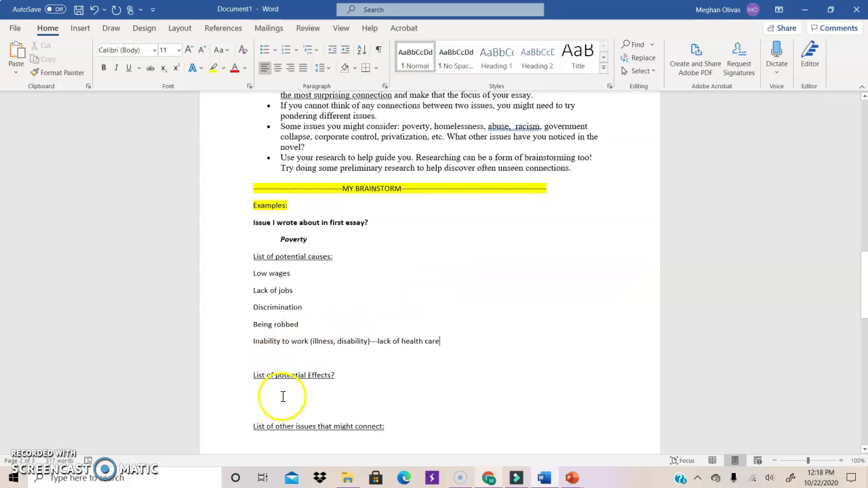
{"action": "left_click", "coordinate": [263, 373]}
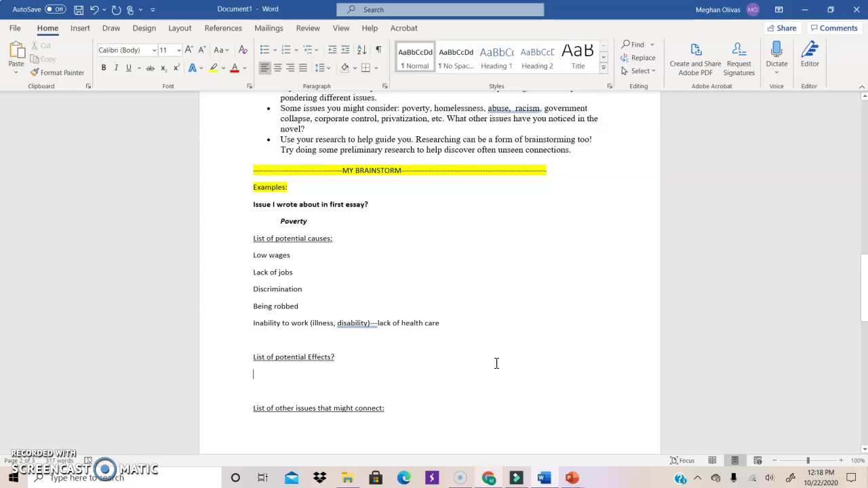
{"action": "type", "text": "c"}
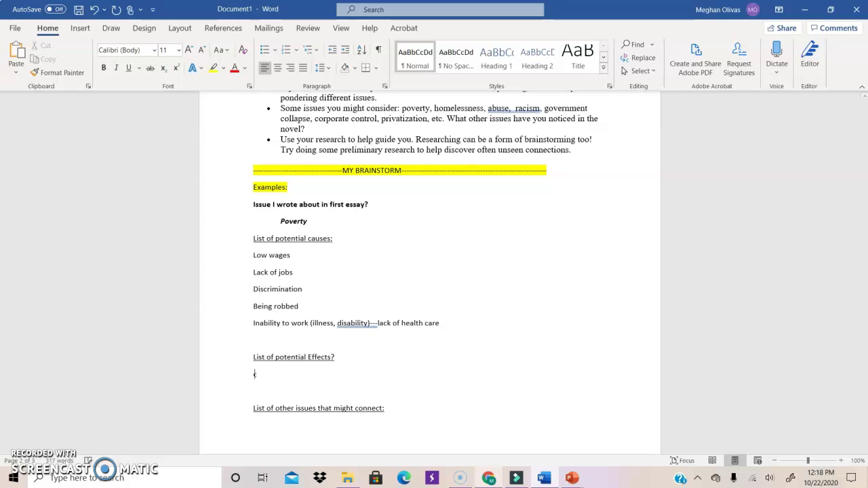
{"action": "type", "text": "rime/robbery"}
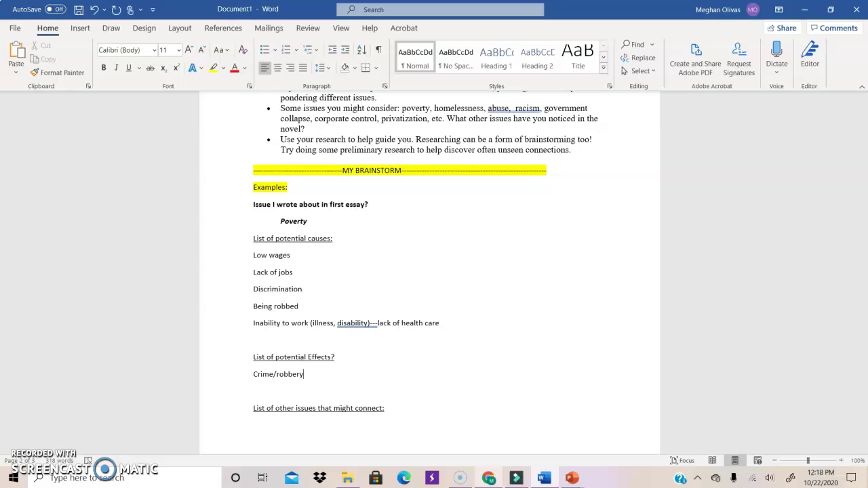
{"action": "key", "text": "Return"}
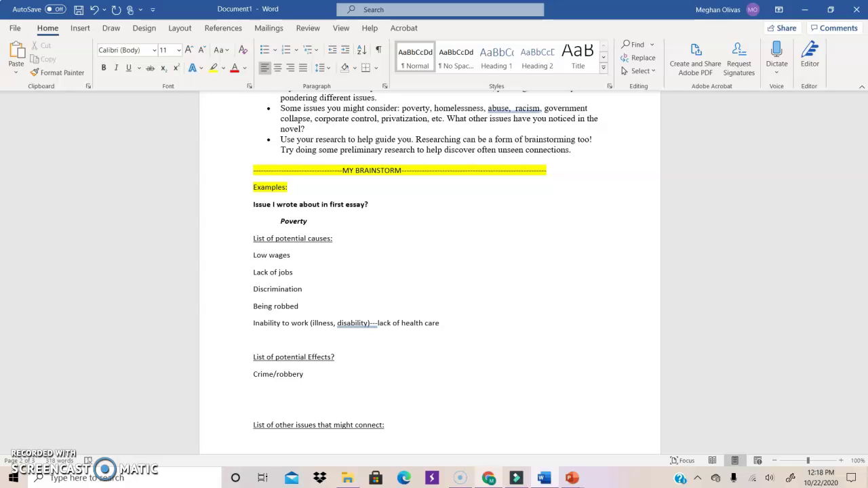
{"action": "type", "text": "depression"}
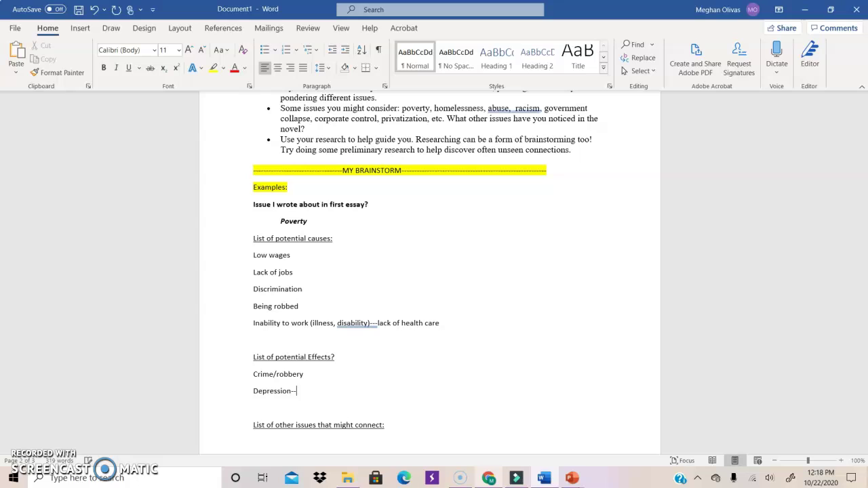
{"action": "type", "text": "drug a"}
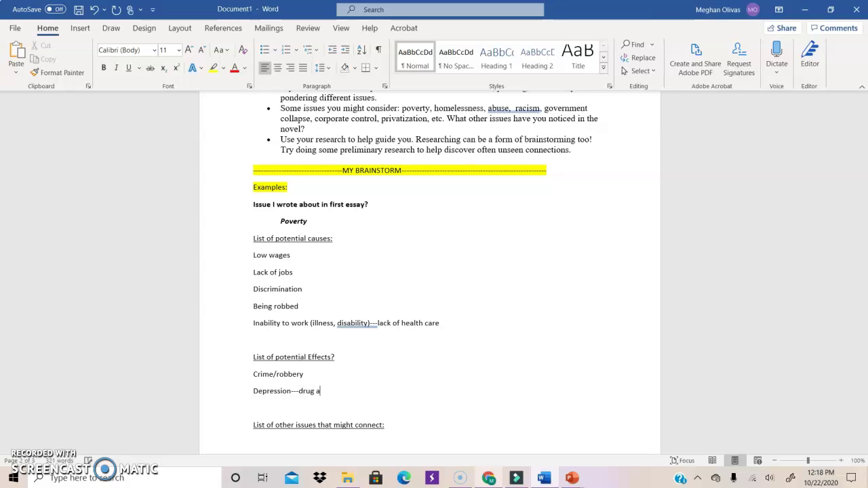
{"action": "type", "text": "ddictio"}
Add "Violence—desperation" on a new line below the depression entry in the effects list.
{"action": "key", "text": "Down"}
{"action": "key", "text": "Down"}
{"action": "key", "text": "shift+End"}
{"action": "key", "text": "Delete"}
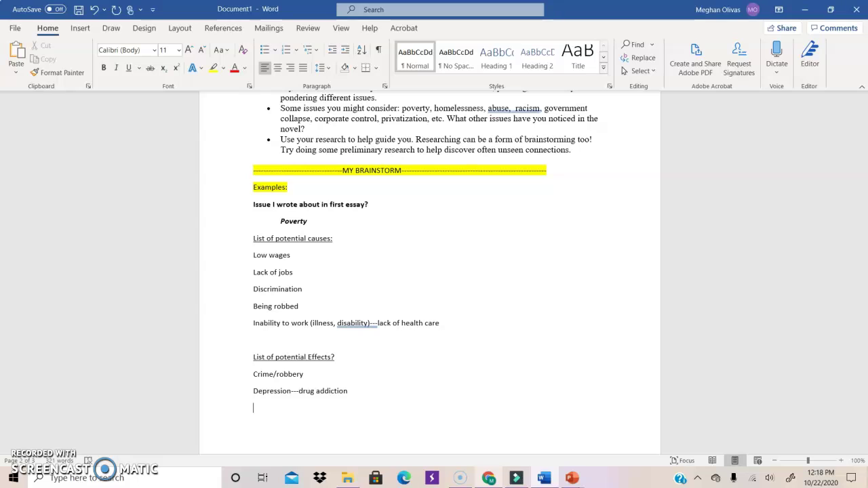
{"action": "type", "text": "violence--desperation"}
Add "Unhealthy society—people have no good food or resources" as the next line in the effects list.
{"action": "key", "text": "Return"}
{"action": "type", "text": "unhealthy so"}
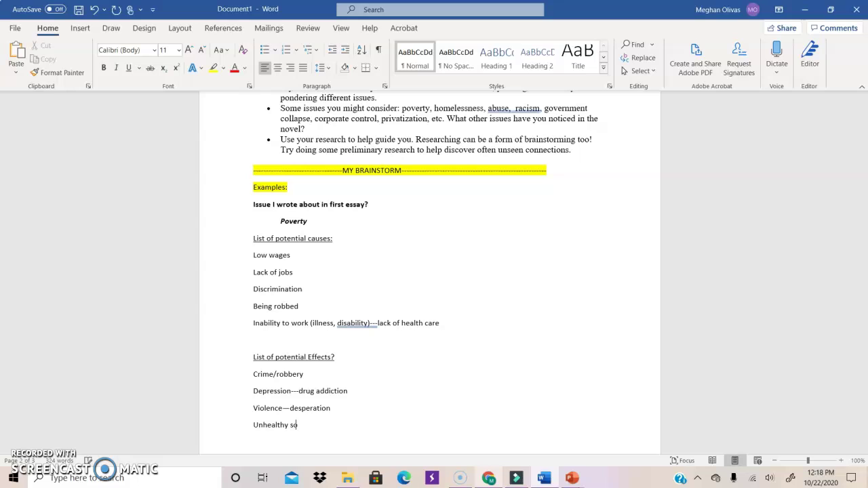
{"action": "type", "text": "ciety--p"}
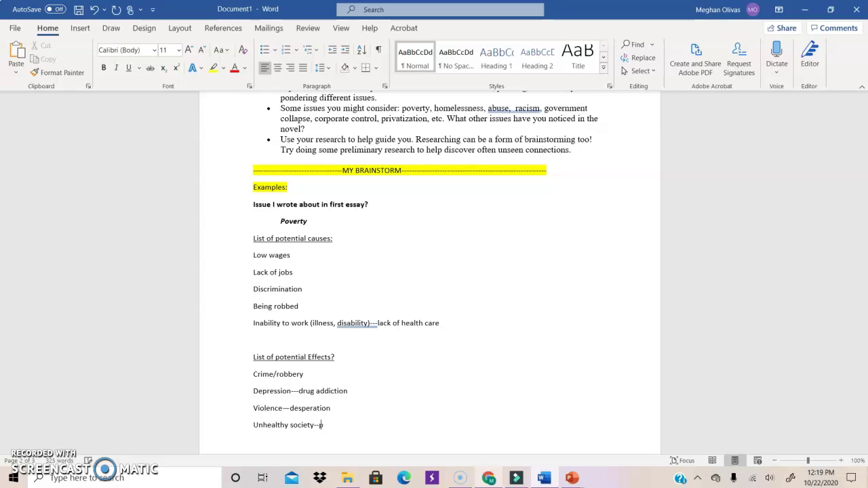
{"action": "type", "text": "eople have no good food or rea"}
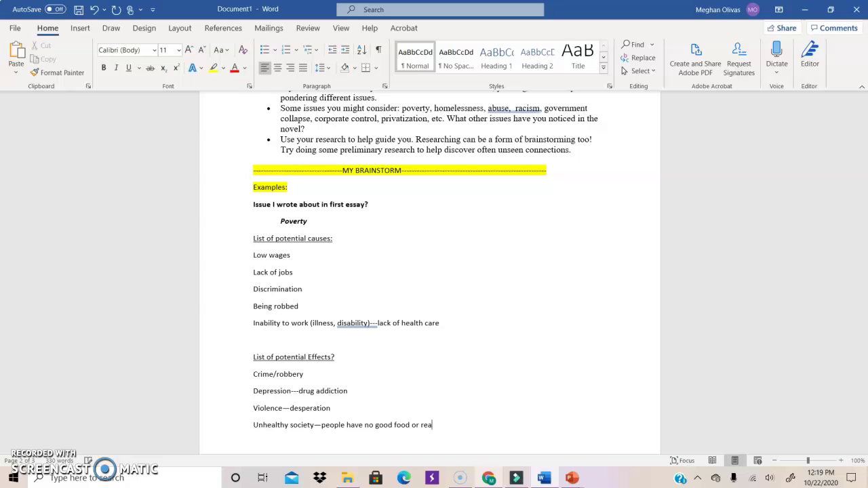
{"action": "key", "text": "BackSpace"}
{"action": "key", "text": "BackSpace"}
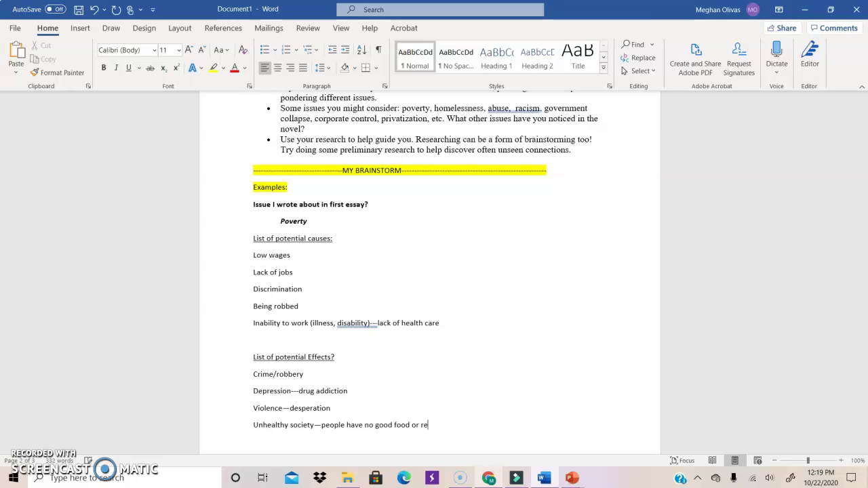
{"action": "type", "text": "sources"}
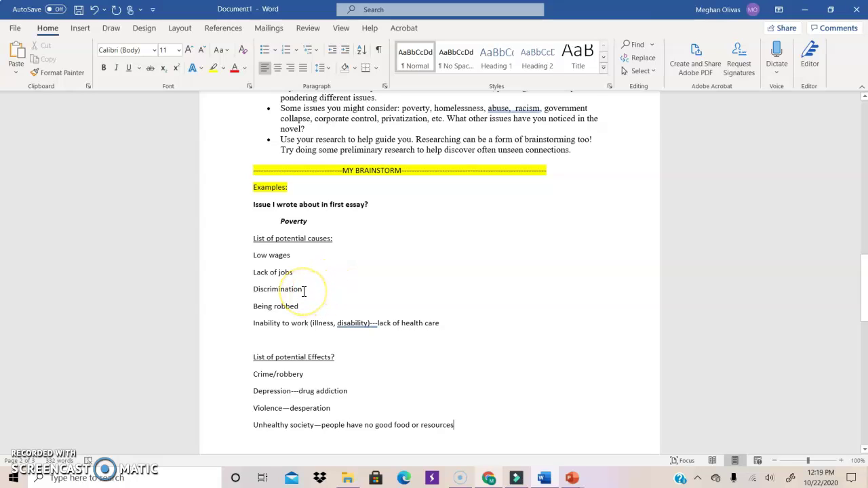
Extend the "Low wages" cause with the explanation "—government not supporting workers.".
{"action": "left_click", "coordinate": [303, 291]}
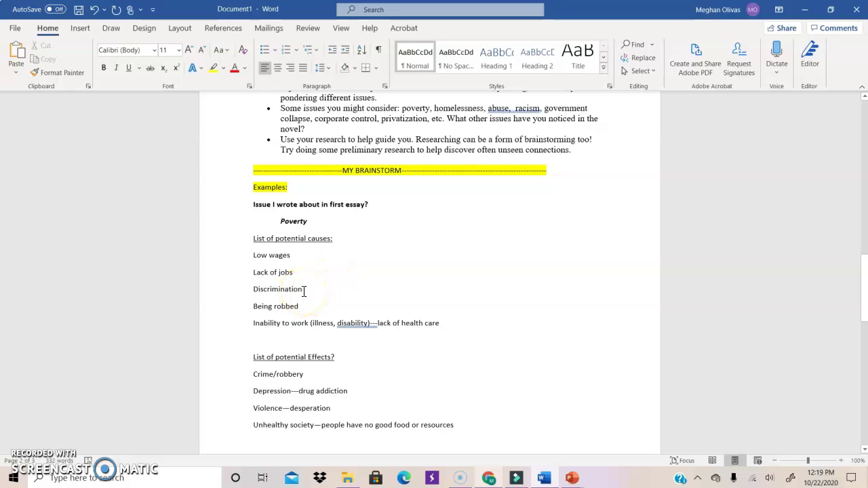
{"action": "left_click", "coordinate": [287, 255]}
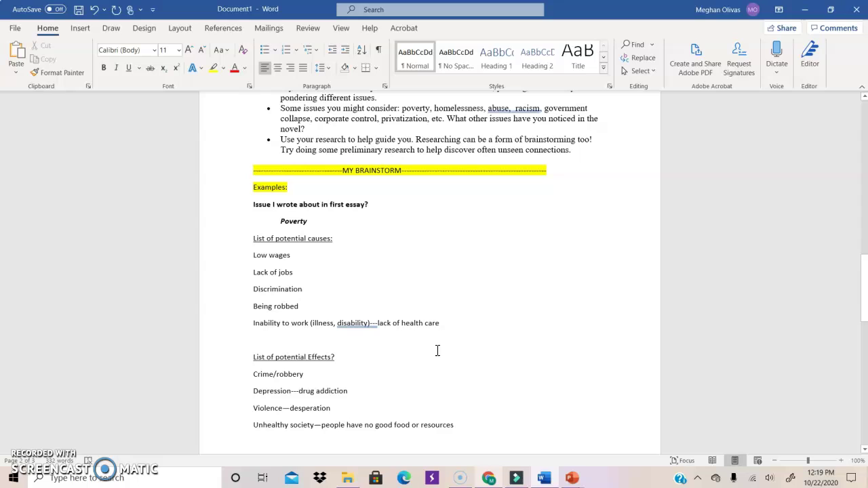
{"action": "type", "text": "--"}
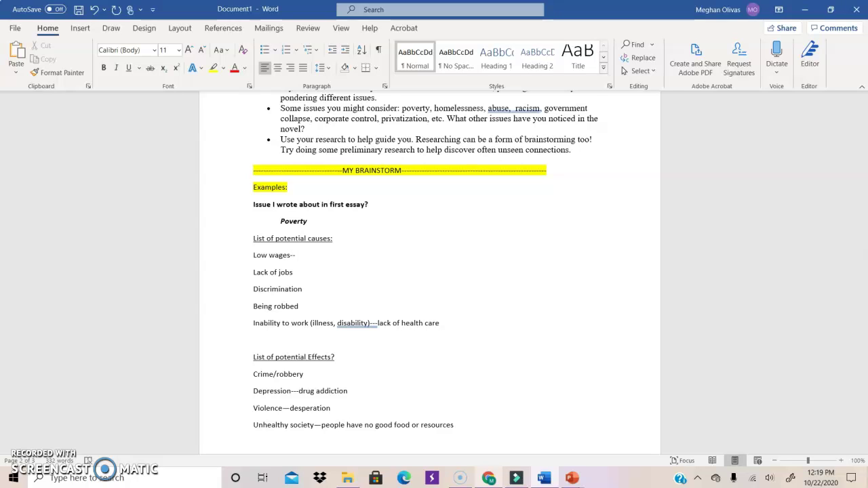
{"action": "type", "text": "co"}
{"action": "type", "text": "givernm"}
{"action": "key", "text": "BackSpace"}
{"action": "key", "text": "BackSpace"}
{"action": "key", "text": "BackSpace"}
{"action": "key", "text": "BackSpace"}
{"action": "key", "text": "BackSpace"}
{"action": "key", "text": "BackSpace"}
{"action": "type", "text": "overnment "}
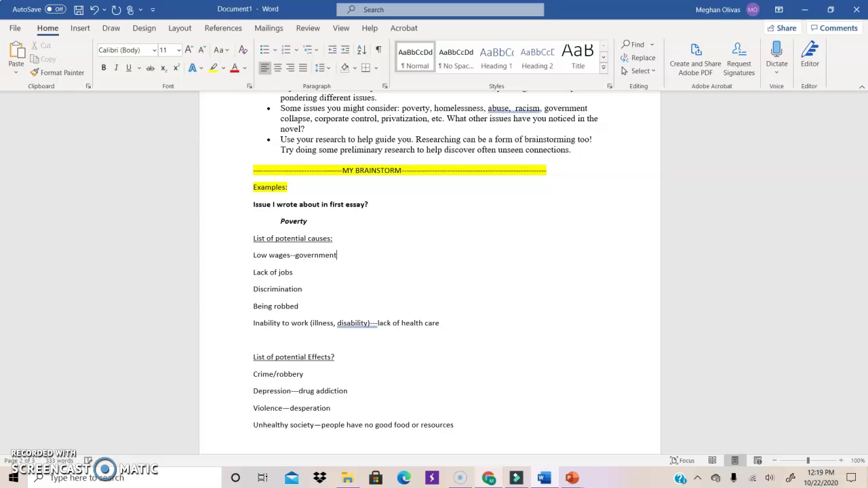
{"action": "type", "text": "not supportin"}
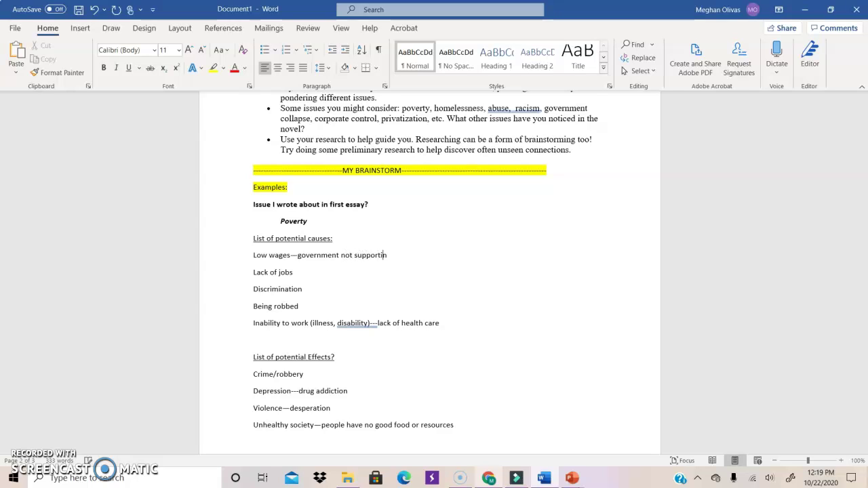
{"action": "type", "text": "g workers."}
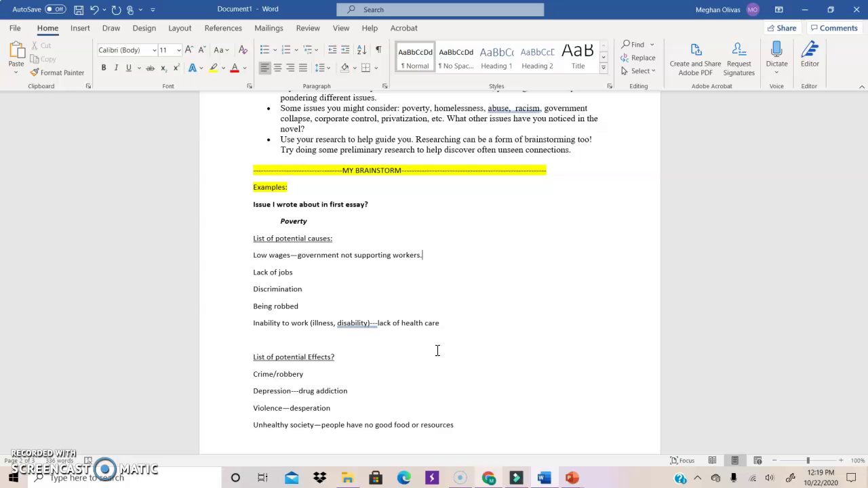
Add "Corporate power in gov" after the sentence about government not supporting workers in the "Low wages" cause.
{"action": "type", "text": " o"}
{"action": "key", "text": "BackSpace"}
{"action": "type", "text": "Cor"}
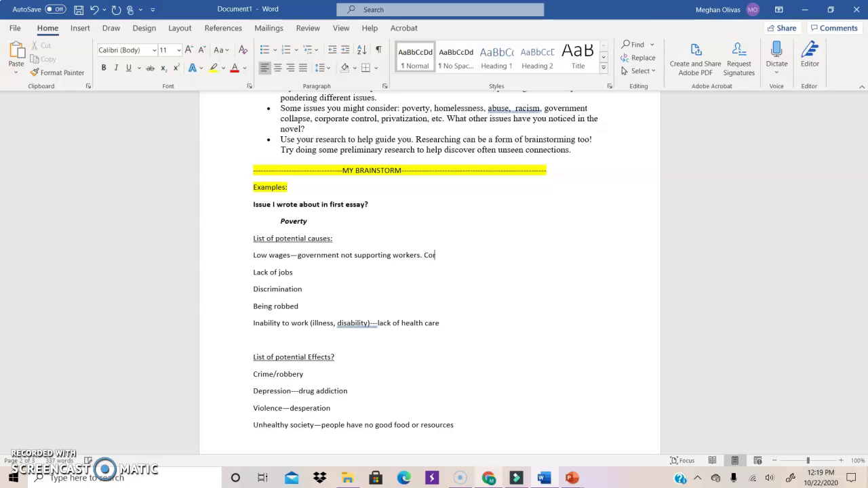
{"action": "type", "text": "porate power in gov"}
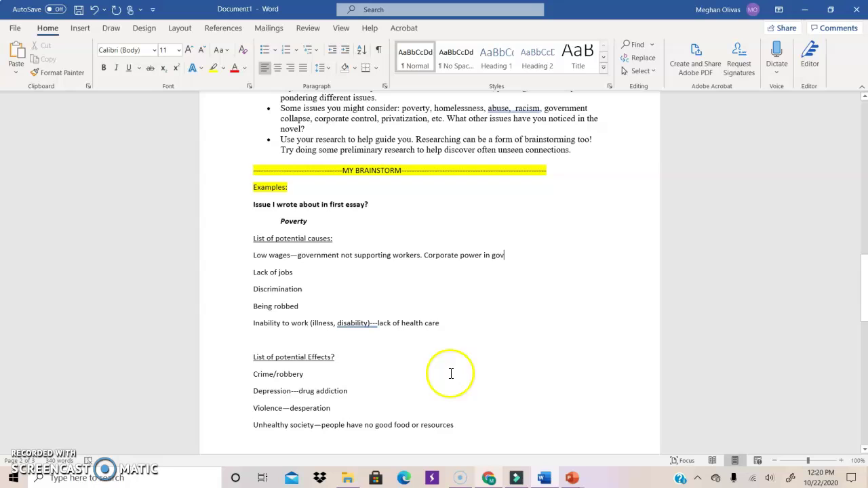
Make the word "Depression" bold in the list of potential effects and dismiss the low battery notice.
{"action": "scroll", "coordinate": [387, 364], "scroll_direction": "down", "scroll_amount": 1}
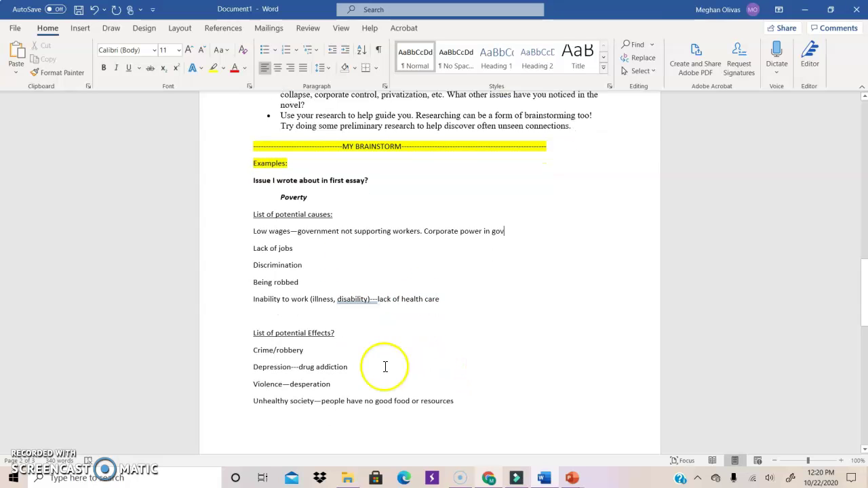
{"action": "scroll", "coordinate": [346, 363], "scroll_direction": "down", "scroll_amount": 2}
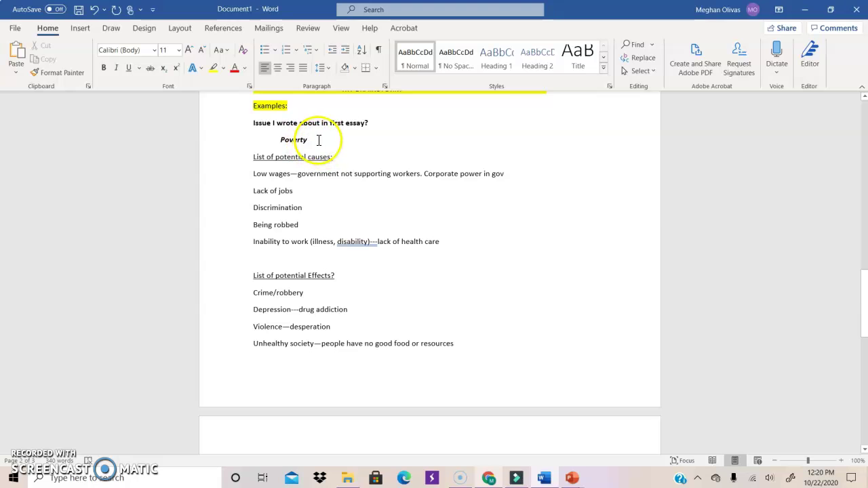
{"action": "scroll", "coordinate": [329, 298], "scroll_direction": "down", "scroll_amount": 1}
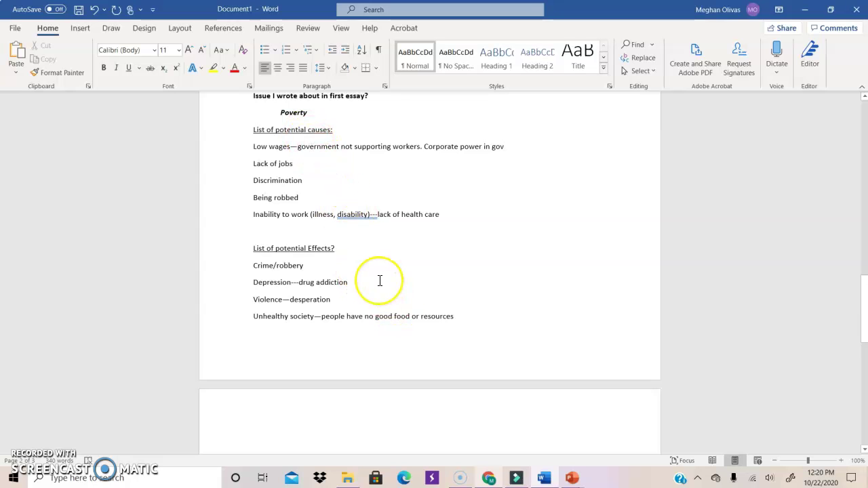
{"action": "scroll", "coordinate": [378, 277], "scroll_direction": "down", "scroll_amount": 2}
{"action": "scroll", "coordinate": [380, 280], "scroll_direction": "up", "scroll_amount": 3}
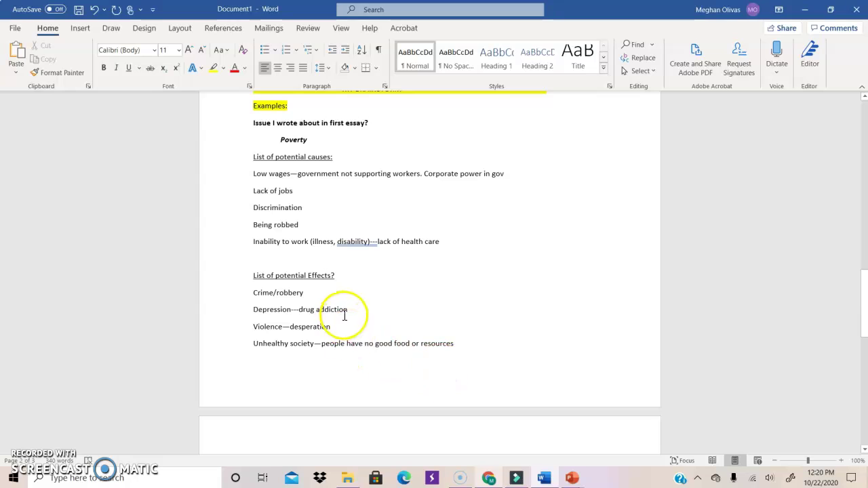
{"action": "left_click_drag", "start_coordinate": [350, 310], "coordinate": [302, 309]}
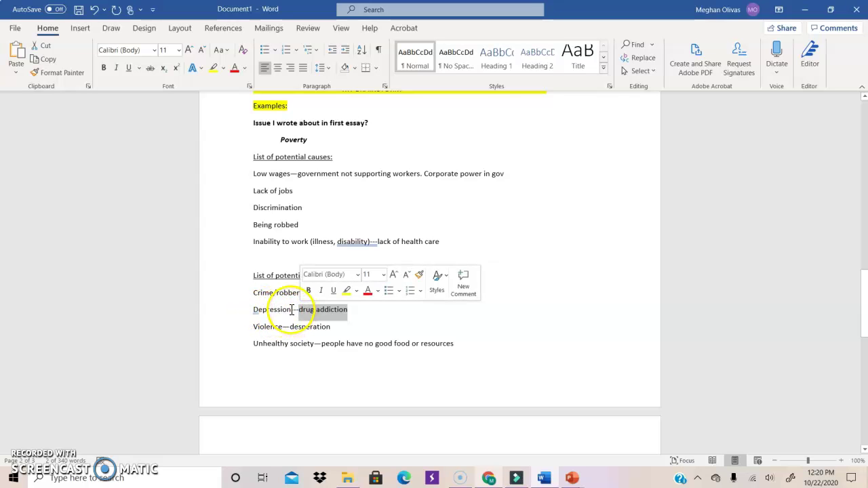
{"action": "left_click", "coordinate": [291, 311]}
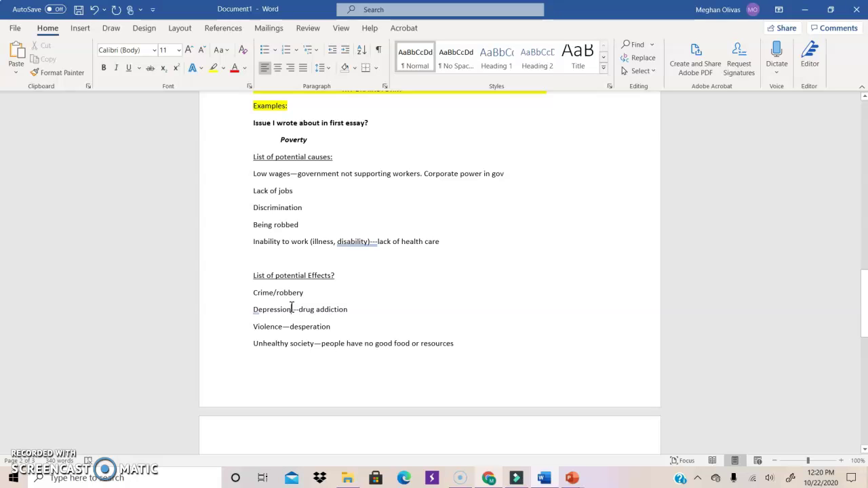
{"action": "left_click_drag", "start_coordinate": [290, 309], "coordinate": [253, 309]}
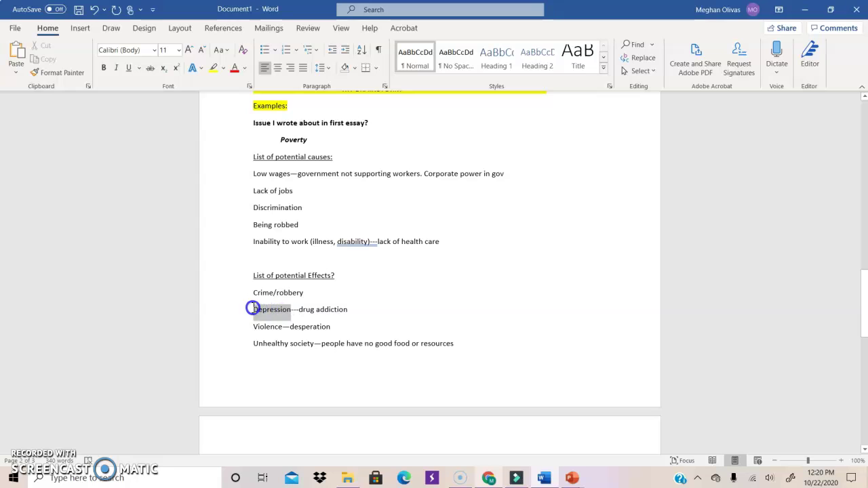
{"action": "left_click", "coordinate": [102, 71]}
{"action": "left_click", "coordinate": [358, 278]}
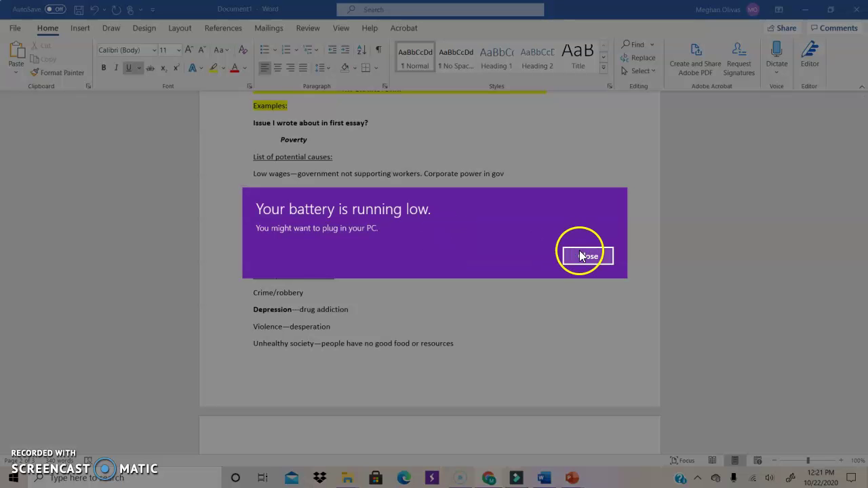
{"action": "left_click", "coordinate": [581, 251]}
Make "lack of health care" bold in the "Inability to work" entry of the causes list.
{"action": "left_click_drag", "start_coordinate": [449, 240], "coordinate": [383, 244]}
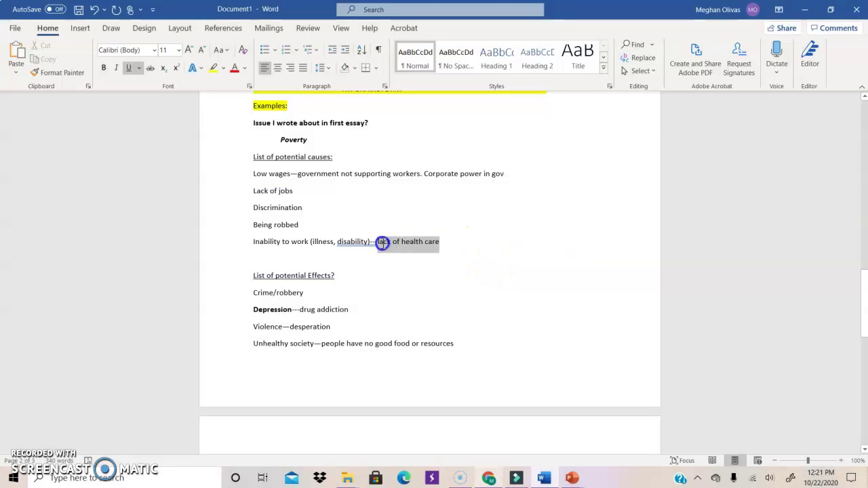
{"action": "left_click", "coordinate": [443, 246]}
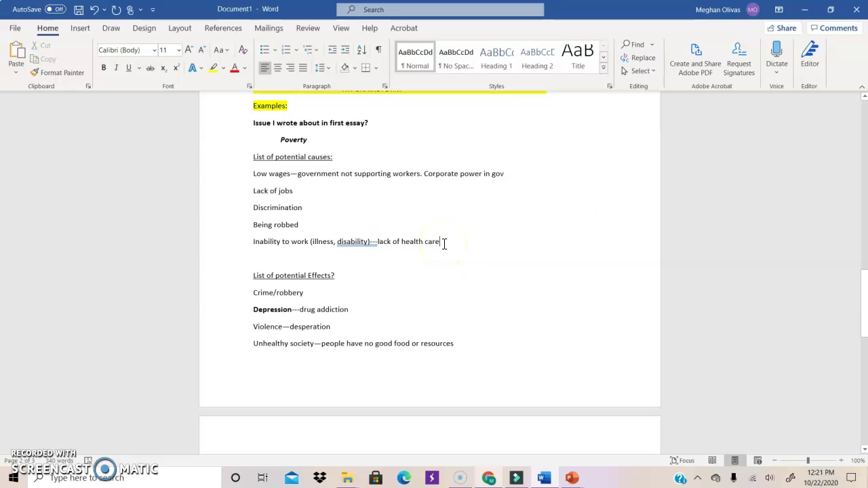
{"action": "left_click_drag", "start_coordinate": [443, 243], "coordinate": [379, 242]}
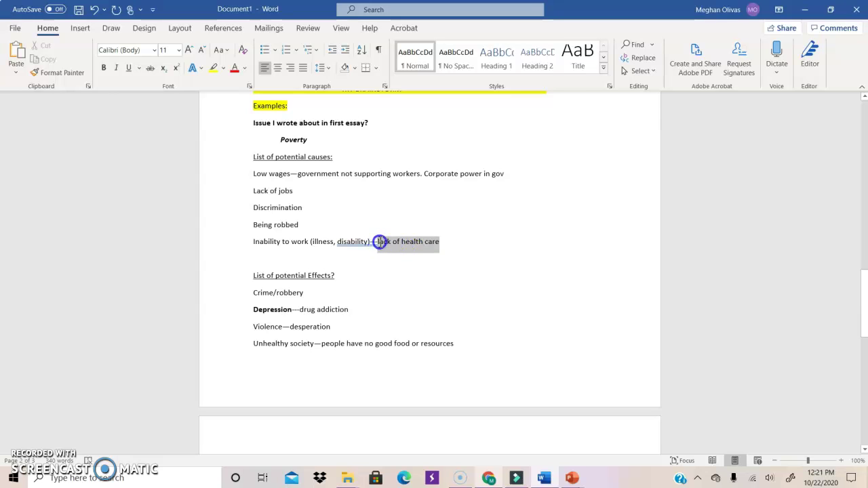
{"action": "left_click", "coordinate": [105, 67]}
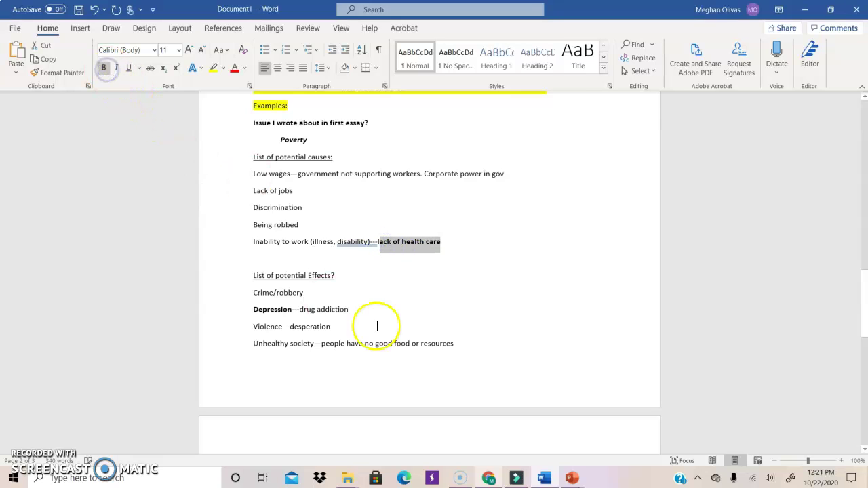
Write "How is poverty connected to depression?" on a new line in the blank space above "List of other issues that might connect:".
{"action": "scroll", "coordinate": [308, 216], "scroll_direction": "down", "scroll_amount": 2}
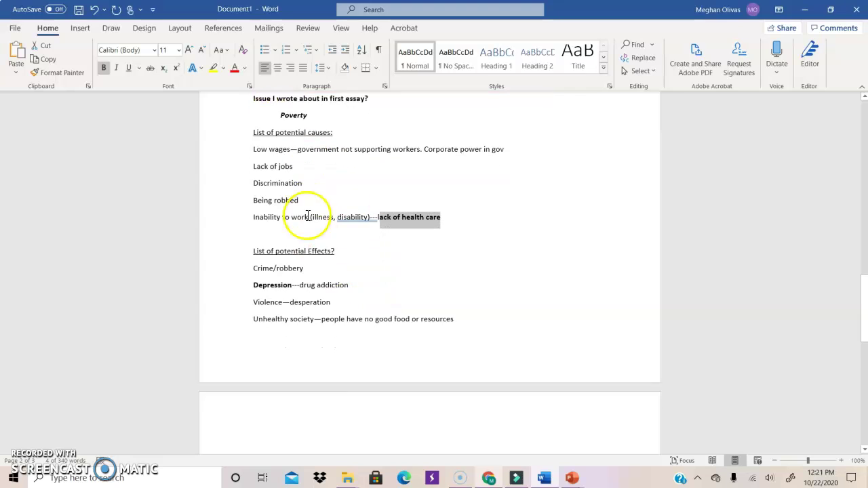
{"action": "scroll", "coordinate": [298, 318], "scroll_direction": "down", "scroll_amount": 2}
{"action": "left_click", "coordinate": [264, 380]}
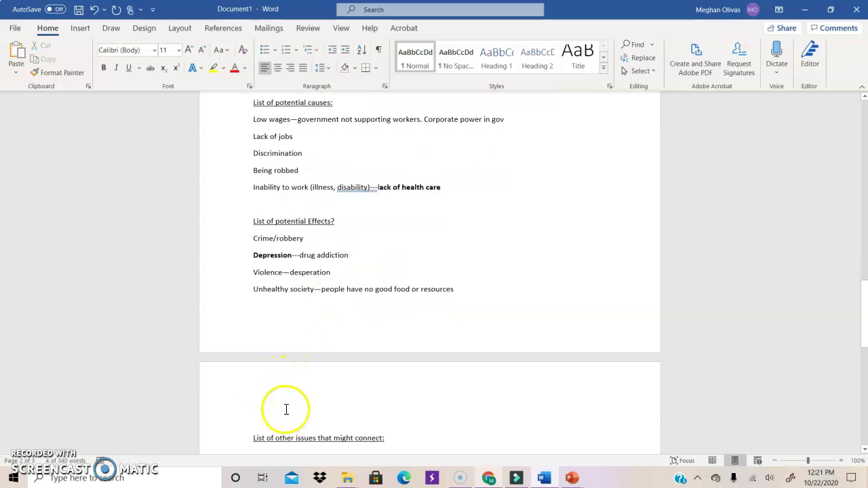
{"action": "scroll", "coordinate": [274, 393], "scroll_direction": "down", "scroll_amount": 1}
{"action": "key", "text": "Return"}
{"action": "key", "text": "Return"}
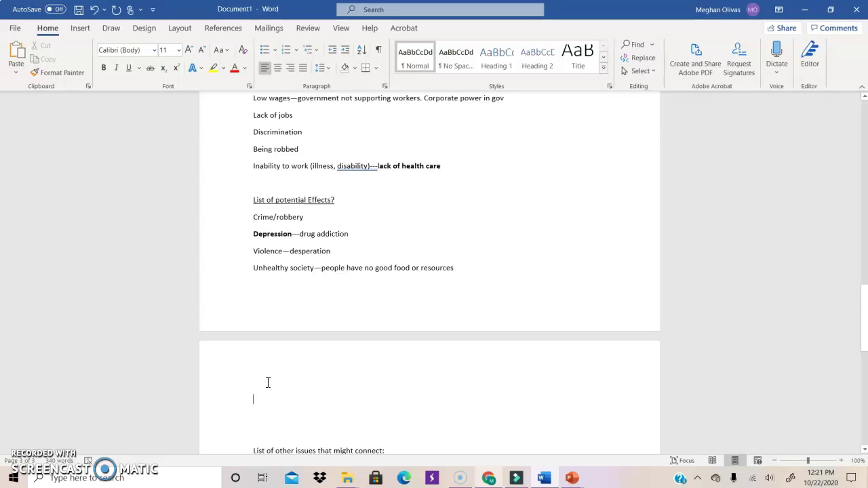
{"action": "type", "text": "How is power"}
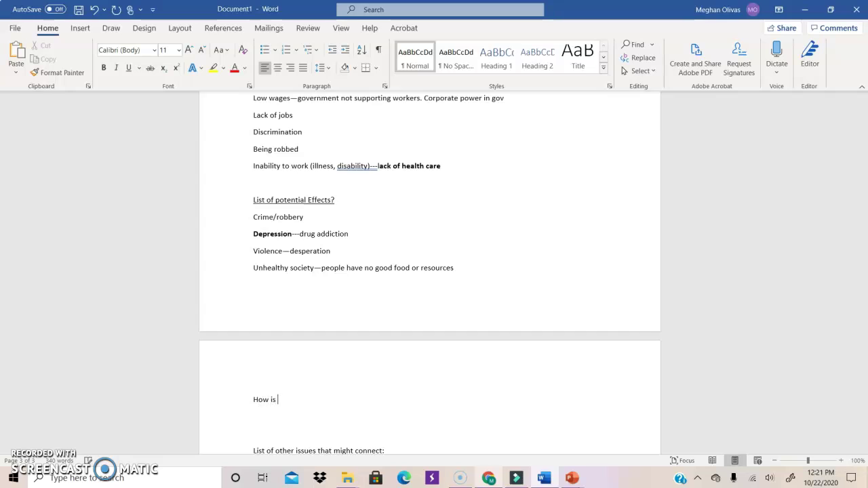
{"action": "key", "text": "BackSpace"}
{"action": "key", "text": "BackSpace"}
{"action": "type", "text": "verty connected to depression"}
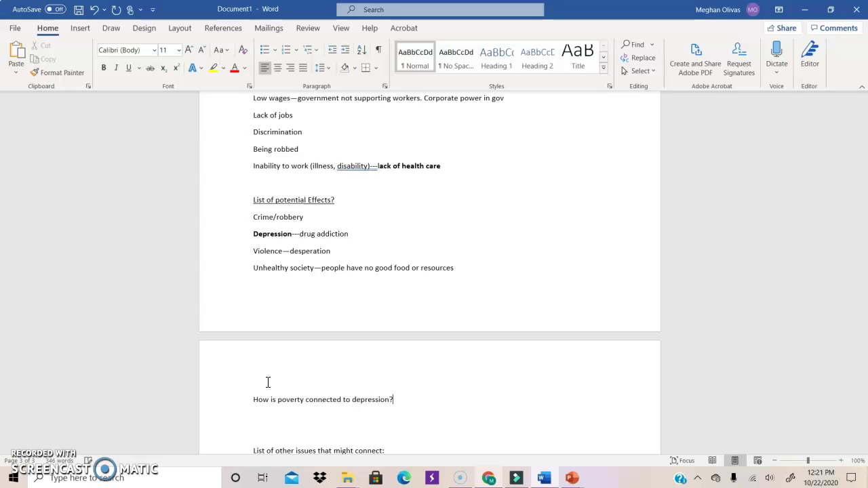
{"action": "type", "text": "?"}
Add a second question below it: "How is poverty connected to a lack of access to affordable healthcare?".
{"action": "key", "text": "Return"}
{"action": "type", "text": "How "}
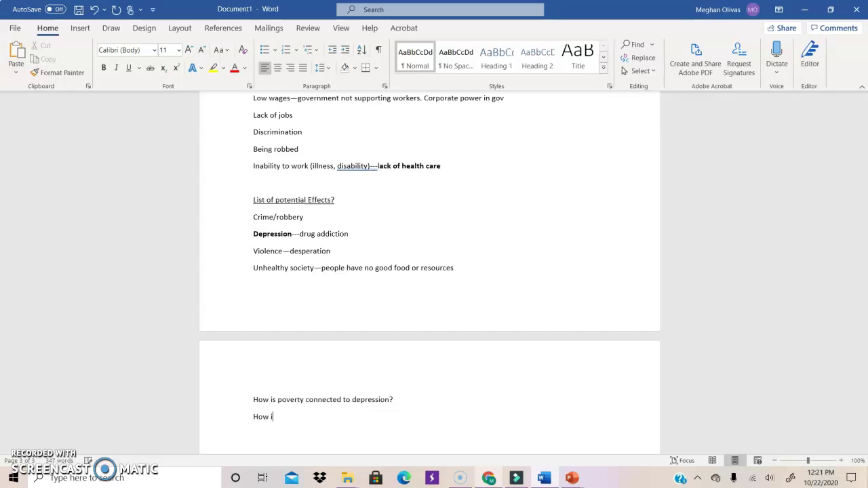
{"action": "type", "text": "is poverty connected to a lack o"}
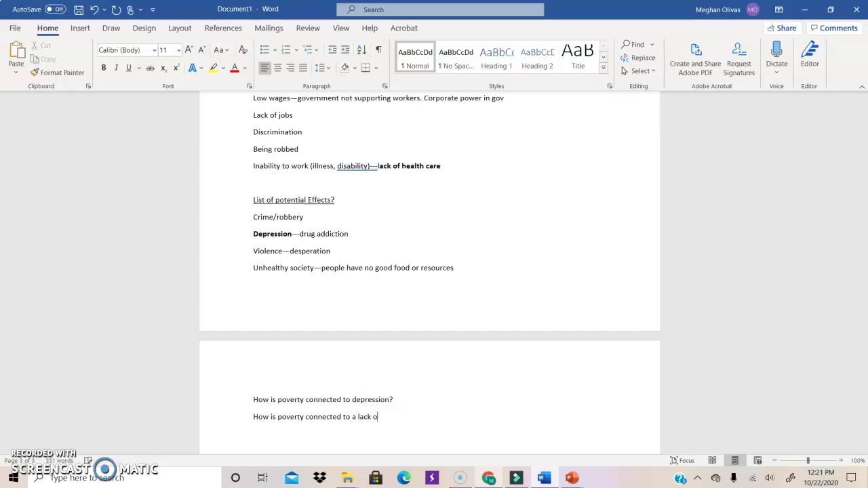
{"action": "type", "text": "f access to affordable healthcare?"}
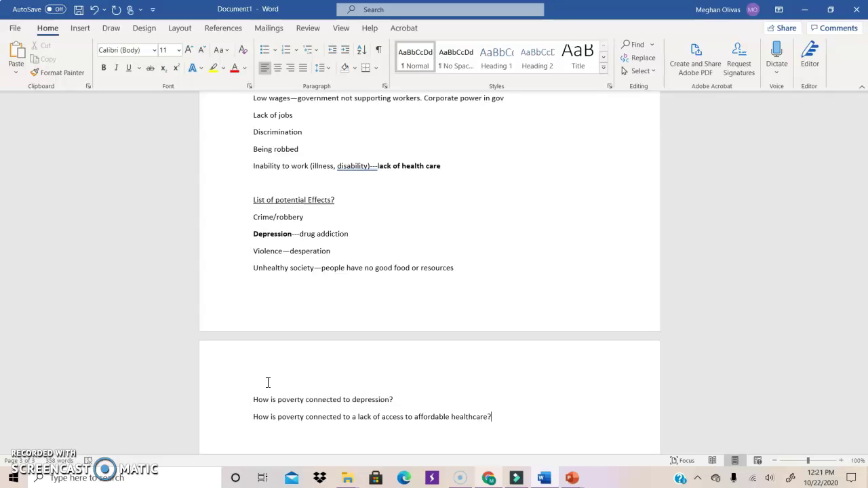
Insert the heading "RESEARCH" on its own line above the two poverty questions and make it bold.
{"action": "left_click", "coordinate": [253, 400]}
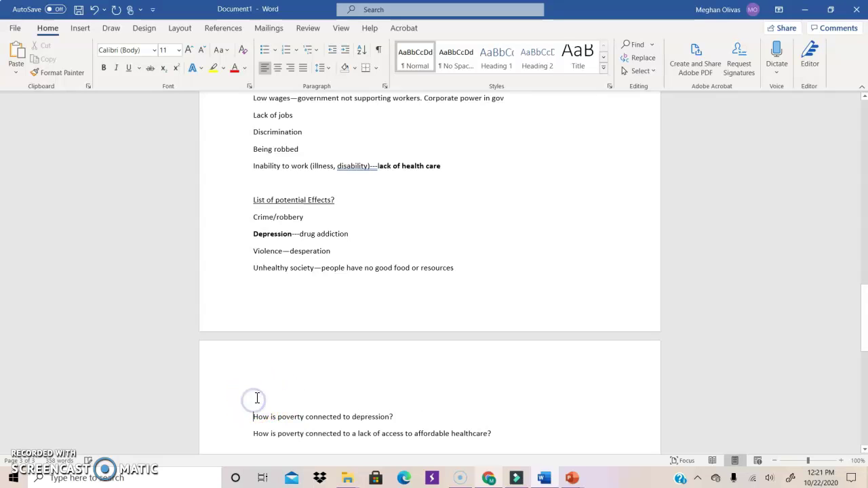
{"action": "left_click", "coordinate": [257, 398]}
{"action": "type", "text": "RESE"}
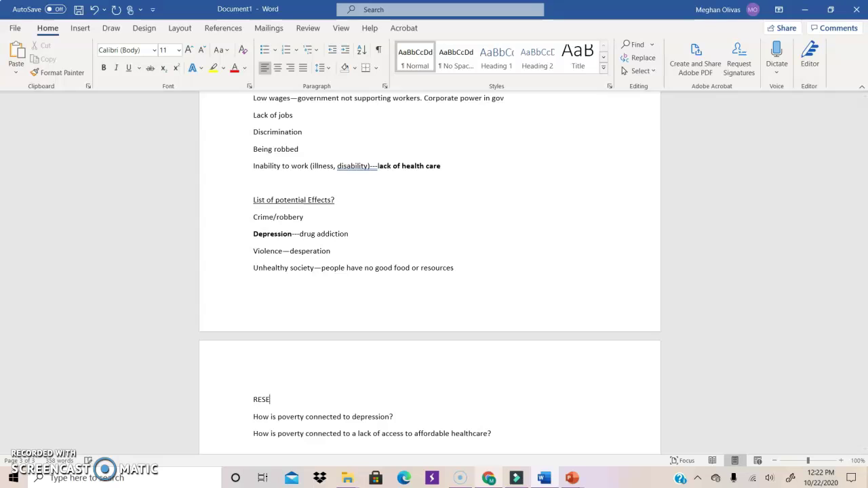
{"action": "type", "text": "ARCH"}
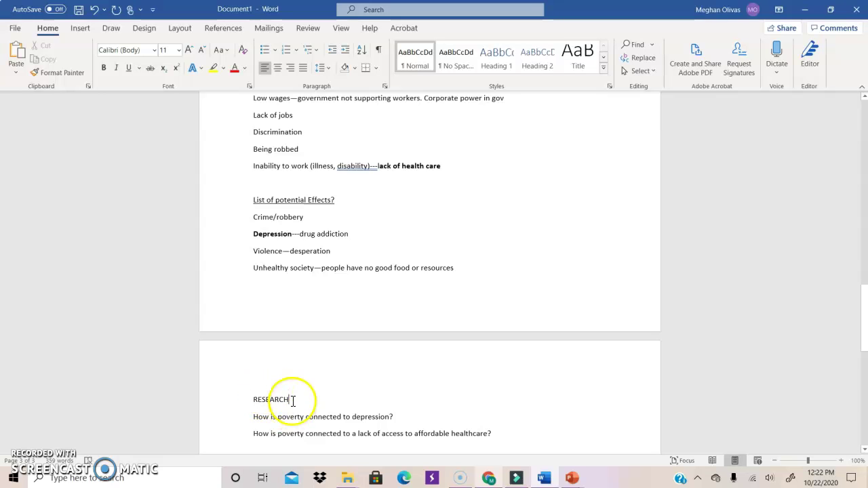
{"action": "left_click_drag", "start_coordinate": [292, 400], "coordinate": [254, 401]}
{"action": "left_click", "coordinate": [107, 68]}
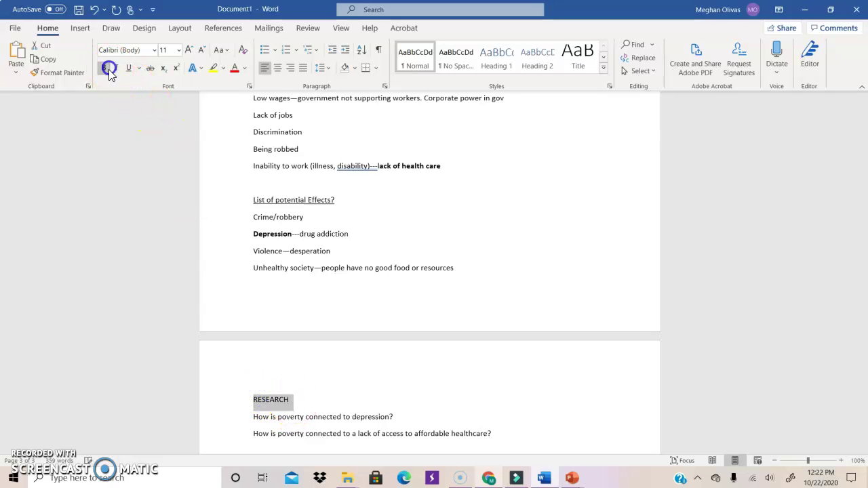
Add the line "CAUSES?" below "Violence" in the Example 2 section, leaving an empty line between them.
{"action": "scroll", "coordinate": [434, 378], "scroll_direction": "down", "scroll_amount": 3}
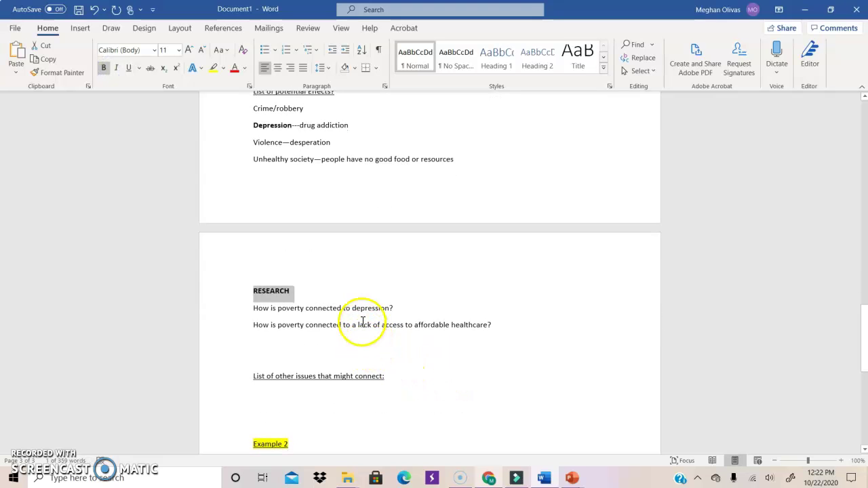
{"action": "scroll", "coordinate": [302, 397], "scroll_direction": "down", "scroll_amount": 1}
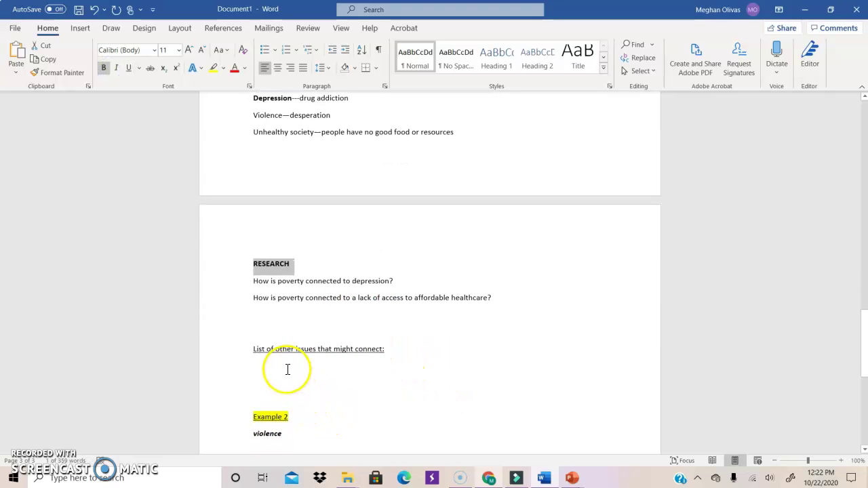
{"action": "left_click", "coordinate": [234, 367]}
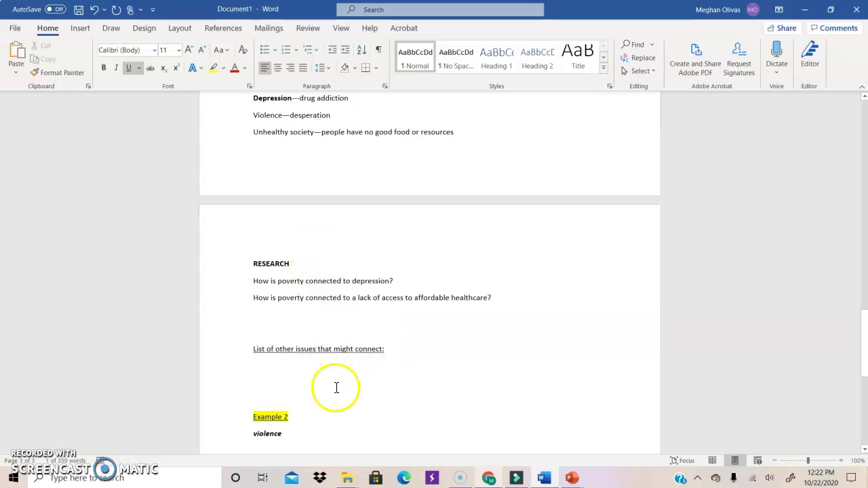
{"action": "scroll", "coordinate": [316, 373], "scroll_direction": "down", "scroll_amount": 2}
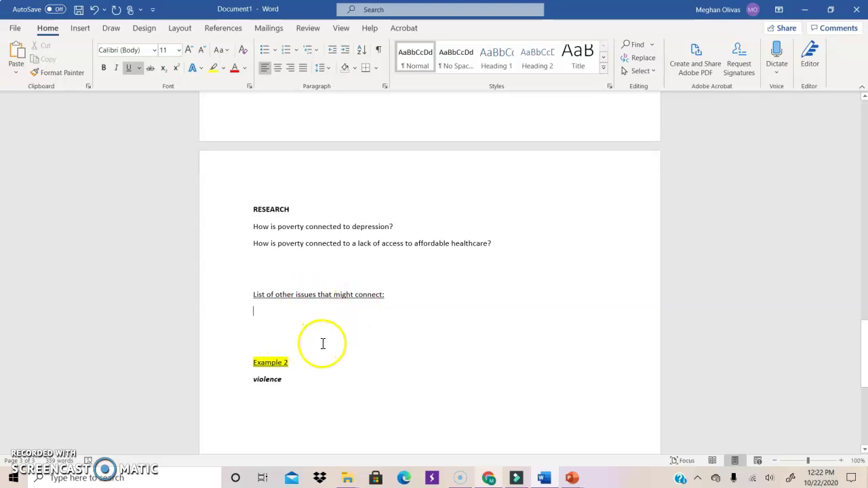
{"action": "scroll", "coordinate": [301, 318], "scroll_direction": "down", "scroll_amount": 3}
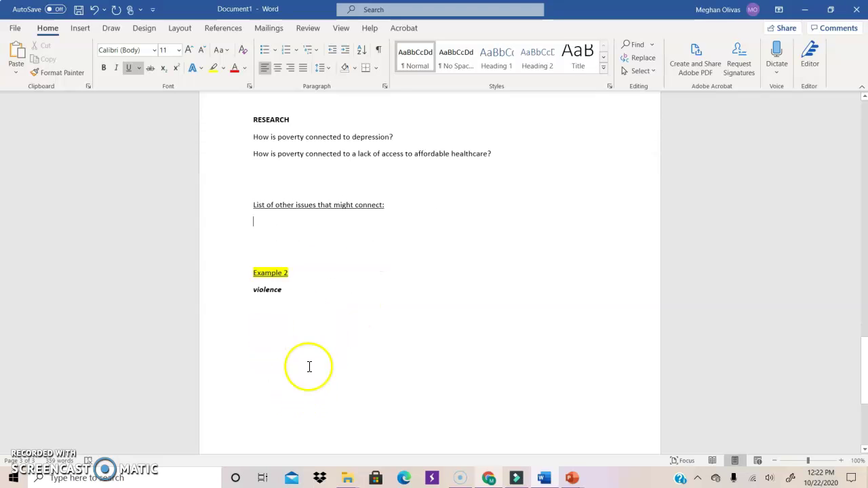
{"action": "left_click", "coordinate": [266, 305]}
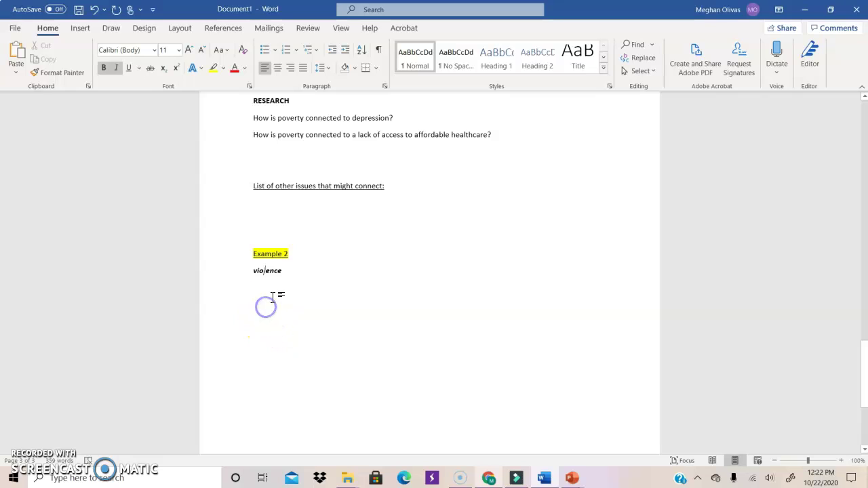
{"action": "left_click", "coordinate": [292, 272]}
{"action": "key", "text": "Return"}
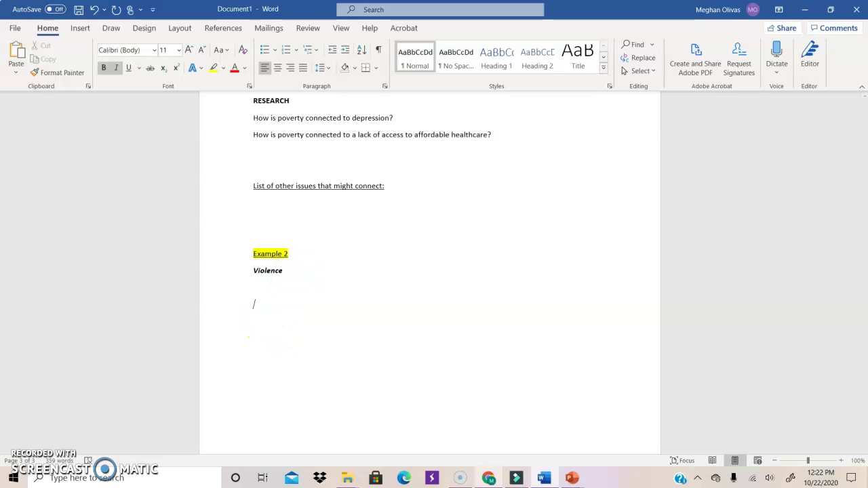
{"action": "type", "text": "CAUSES?"}
Remove the italic and bold formatting from the "CAUSES?" line under Example 2.
{"action": "left_click_drag", "start_coordinate": [305, 306], "coordinate": [254, 307]}
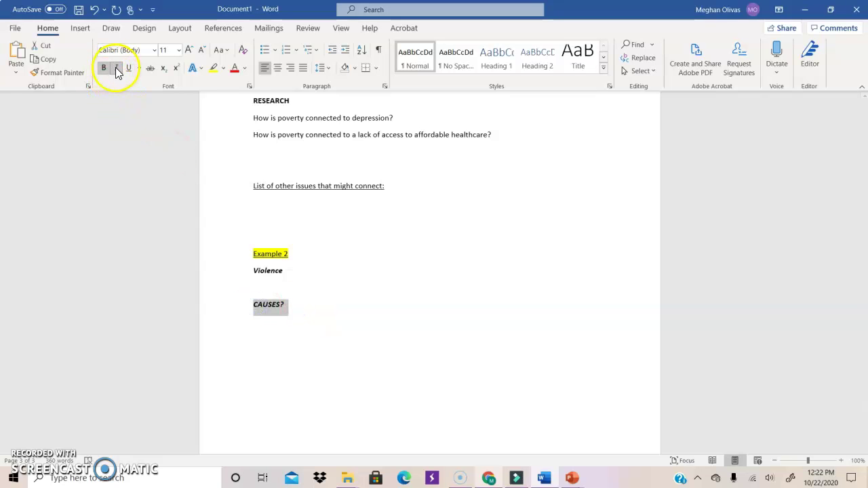
{"action": "left_click", "coordinate": [116, 68]}
{"action": "left_click", "coordinate": [103, 68]}
{"action": "left_click", "coordinate": [285, 304]}
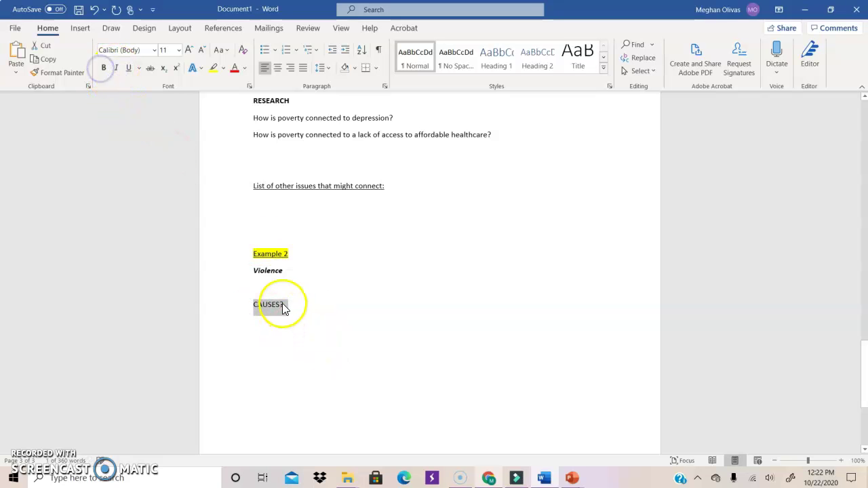
Add the lines "ROBBERY-poverty" and "Anger-lack of resources, history of trauma, drugs" below "CAUSES?" in Example 2.
{"action": "key", "text": "Return"}
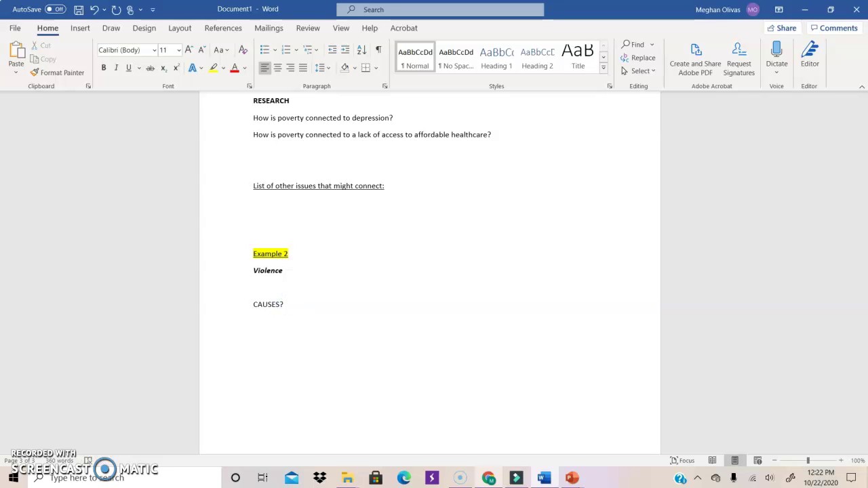
{"action": "type", "text": "ROBBERY-poverty"}
{"action": "key", "text": "Return"}
{"action": "type", "text": "anger"}
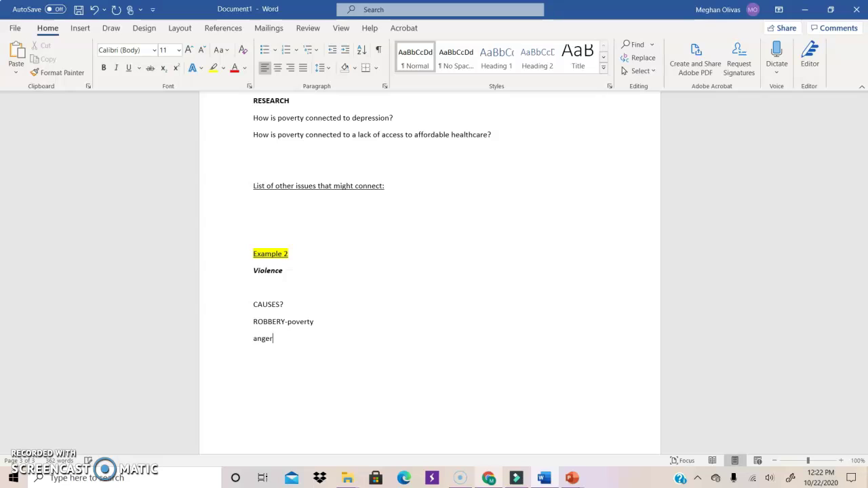
{"action": "type", "text": "-lack of resources, h"}
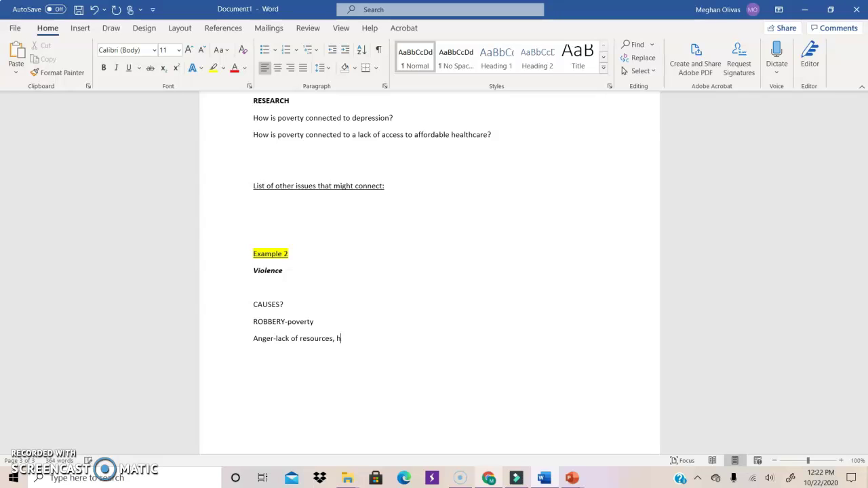
{"action": "type", "text": "istory of trauma,"}
{"action": "type", "text": "drugs"}
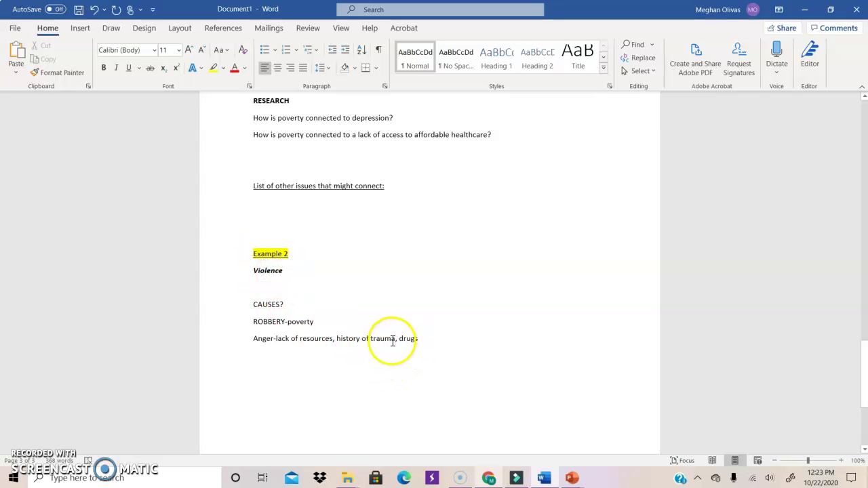
Make the phrase "history of trauma" bold in the Anger line.
{"action": "left_click", "coordinate": [396, 339]}
{"action": "left_click_drag", "start_coordinate": [395, 339], "coordinate": [338, 340]}
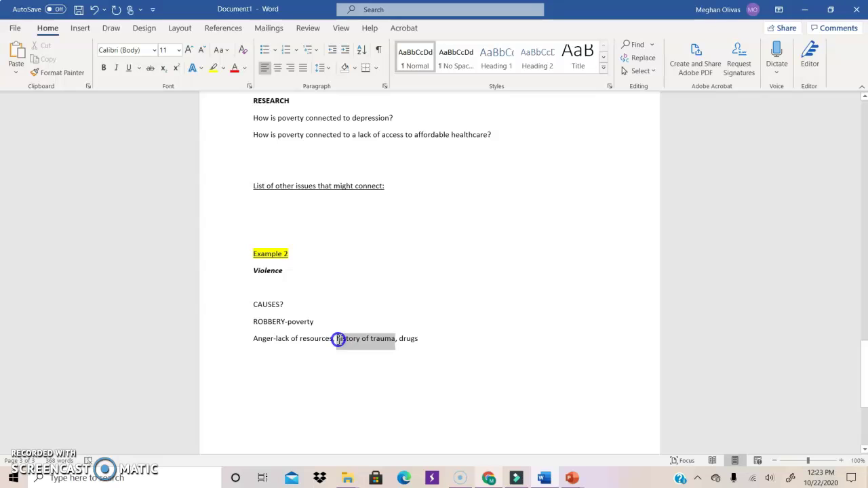
{"action": "left_click", "coordinate": [104, 68]}
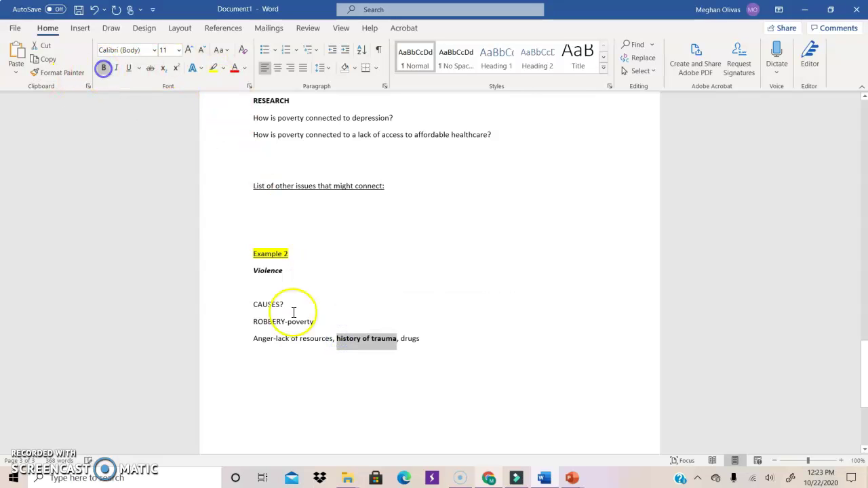
{"action": "left_click", "coordinate": [276, 390]}
{"action": "left_click", "coordinate": [256, 388]}
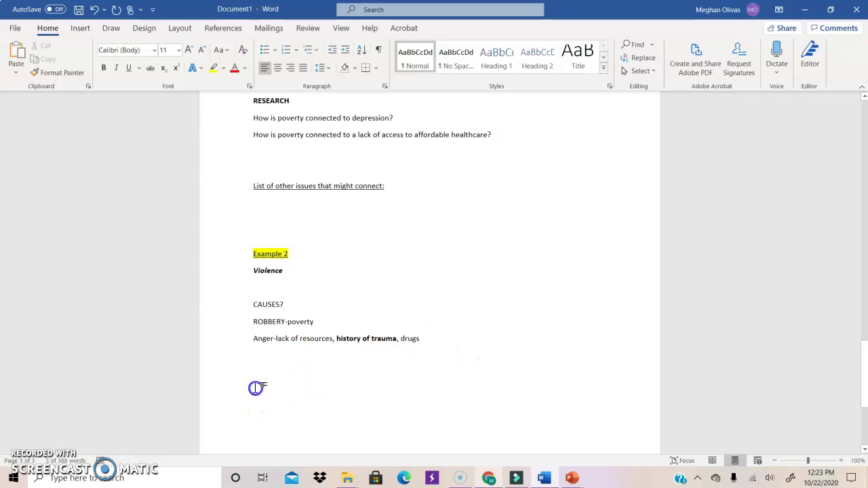
Add a third violence cause below the Anger line: "Belief in authority of parents—authoritarian beliefs".
{"action": "left_click", "coordinate": [435, 340]}
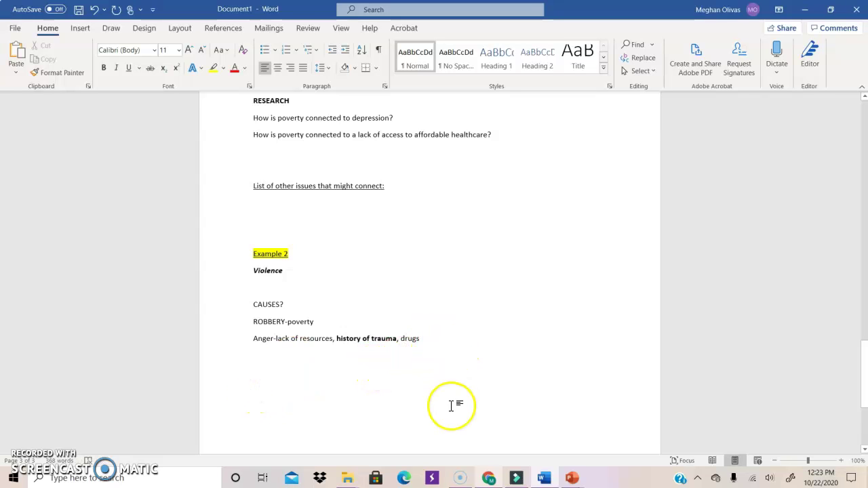
{"action": "key", "text": "Return"}
{"action": "key", "text": "Return"}
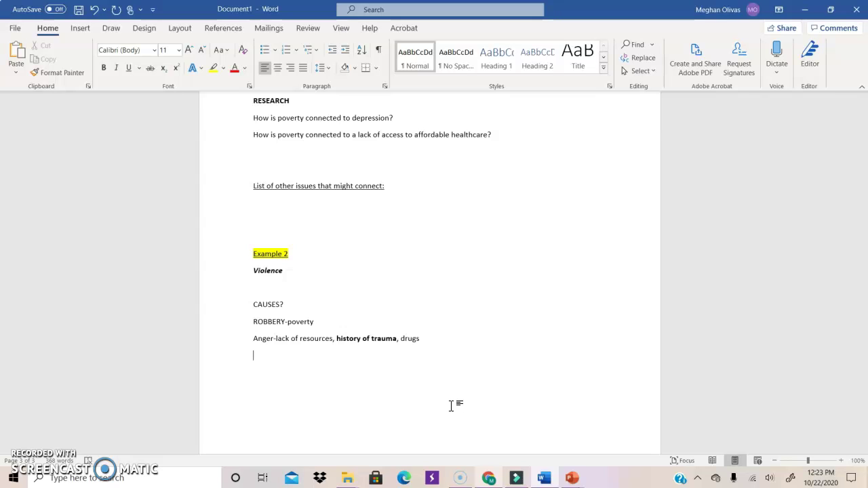
{"action": "type", "text": "belief in authority of"}
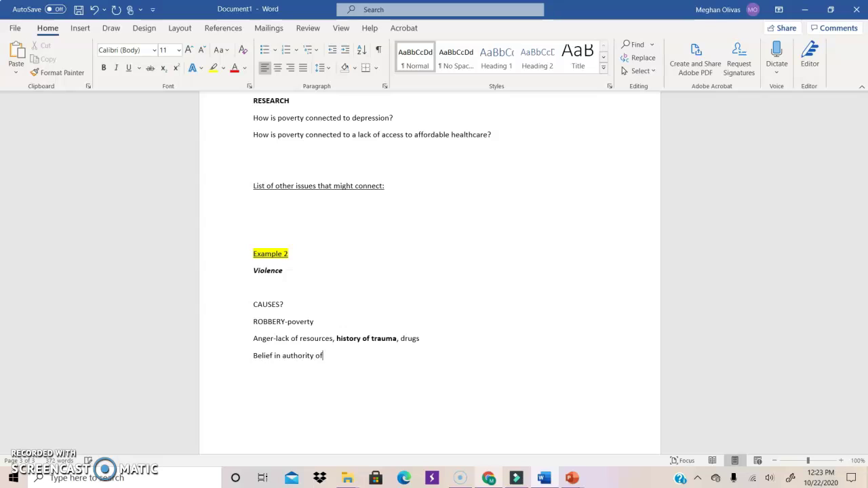
{"action": "type", "text": " parent"}
{"action": "type", "text": "s--autho"}
{"action": "type", "text": "rita"}
{"action": "type", "text": "rian beliefs"}
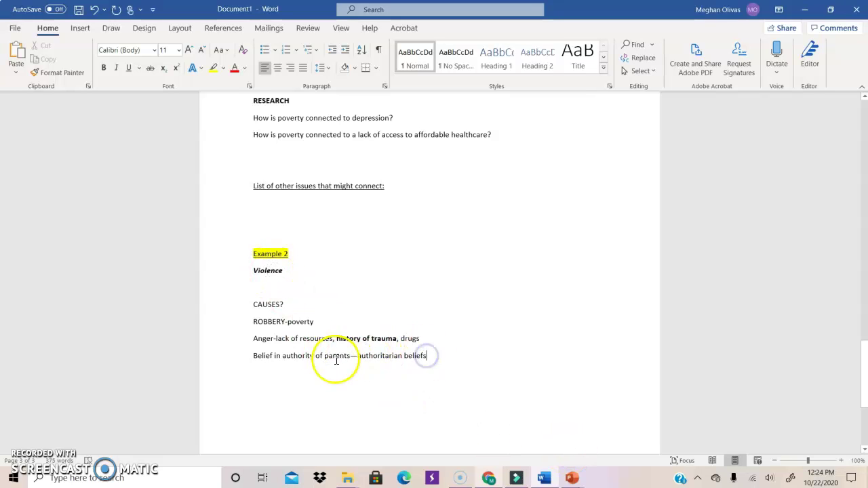
After an empty line, add the heading "CONSEQUENCES" with the entry "Separates/estranges families . . .lead to increases in gangs" below it.
{"action": "key", "text": "Return"}
{"action": "key", "text": "Return"}
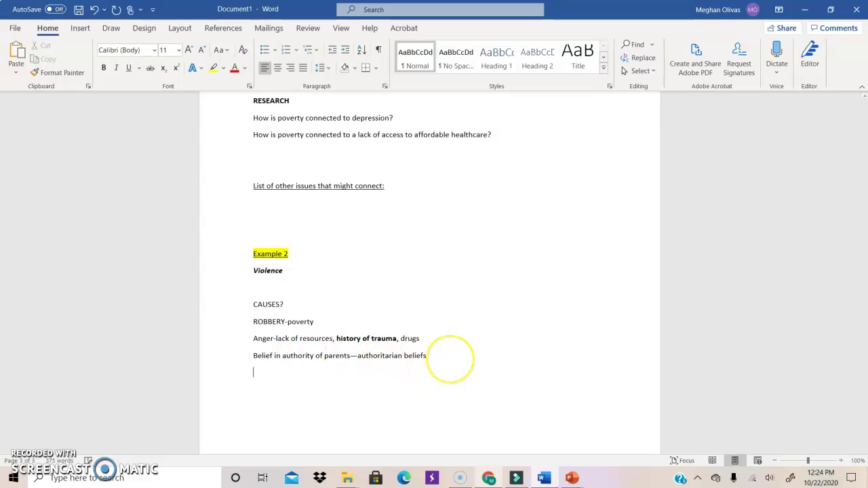
{"action": "type", "text": "CONSEQUENCES"}
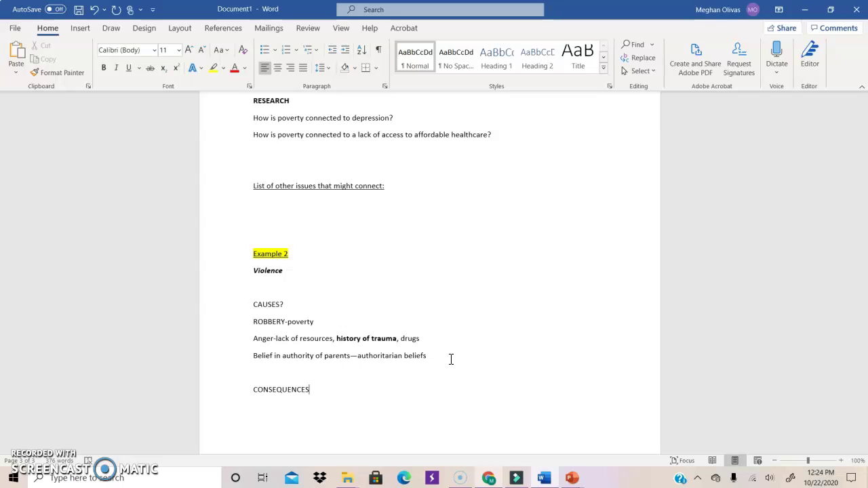
{"action": "key", "text": "Return"}
{"action": "type", "text": "separates/estranges family"}
{"action": "key", "text": "BackSpace"}
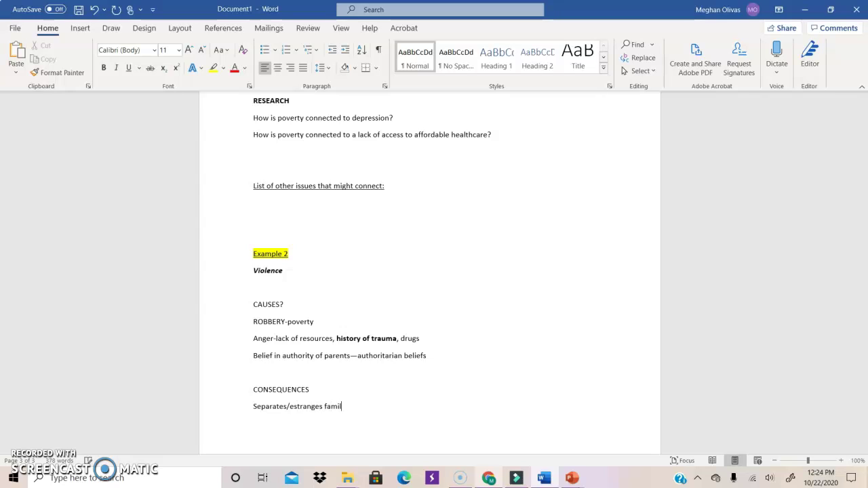
{"action": "type", "text": "ies . . .lead to increases in gangs"}
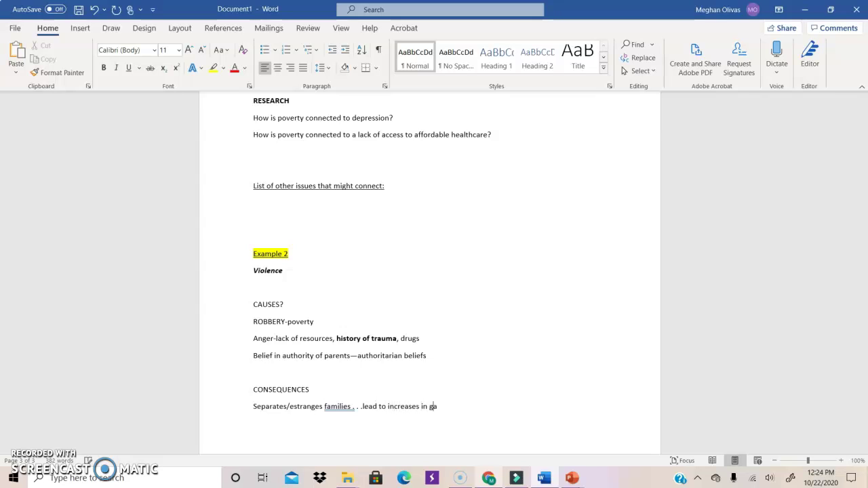
Add two more consequences on separate lines: "Perpetuated violence" and "Makes it hard to sustain a community".
{"action": "left_click", "coordinate": [272, 422]}
{"action": "type", "text": "perpetuated vio"}
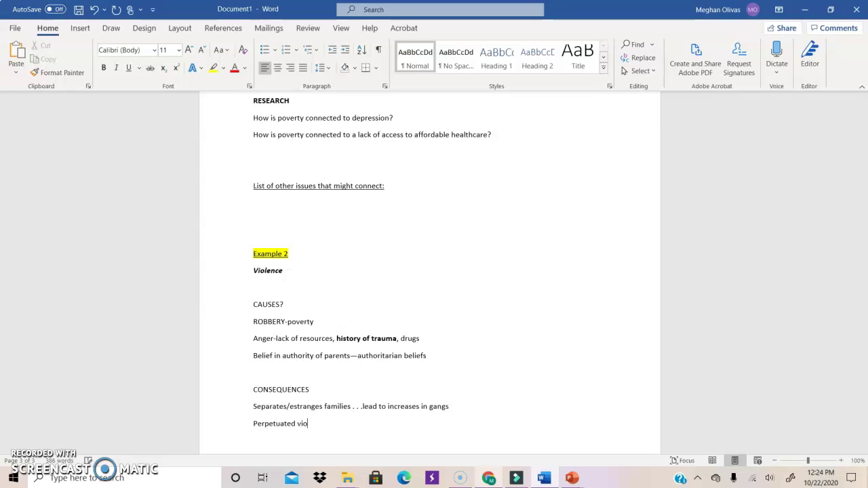
{"action": "type", "text": "lence"}
{"action": "key", "text": "Return"}
{"action": "type", "text": "Makes it hard to sust"}
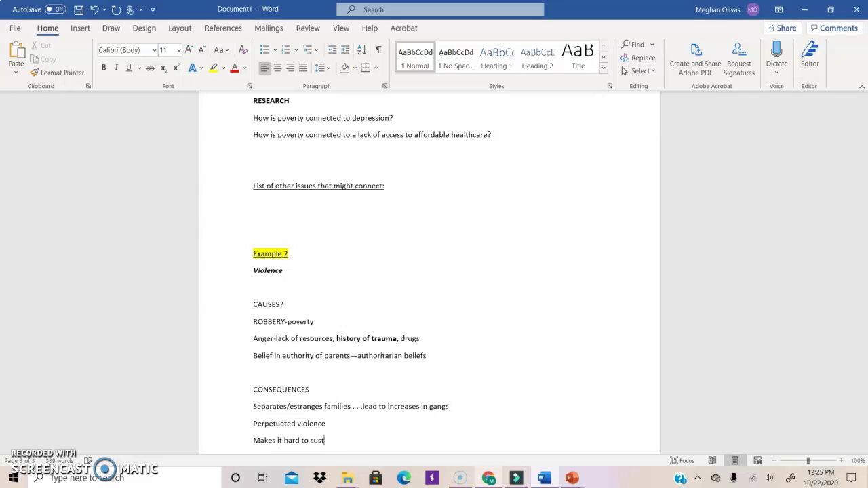
{"action": "type", "text": "ain a community"}
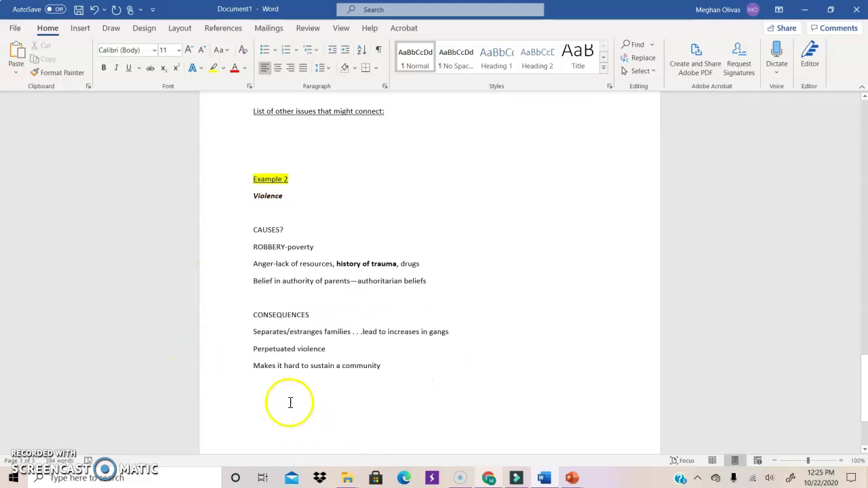
Add the question "How is violent behavior related to a history of trauma?" below the consequences and make it bold.
{"action": "scroll", "coordinate": [290, 403], "scroll_direction": "down", "scroll_amount": 1}
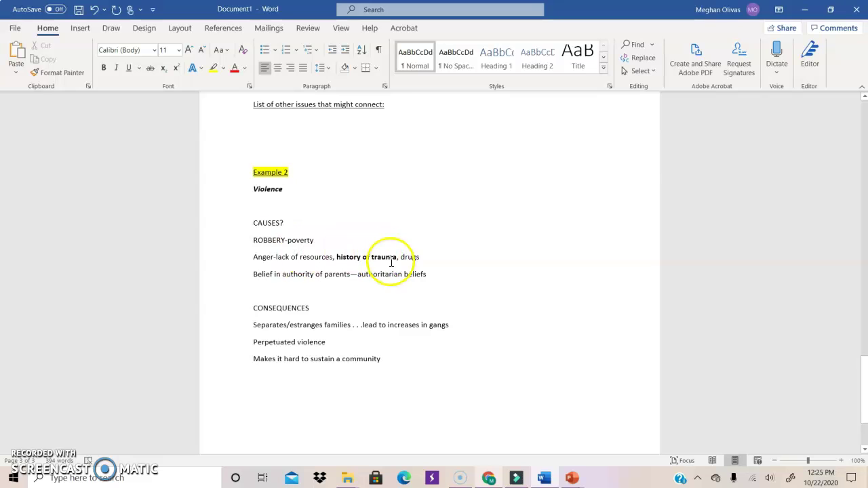
{"action": "left_click", "coordinate": [258, 392]}
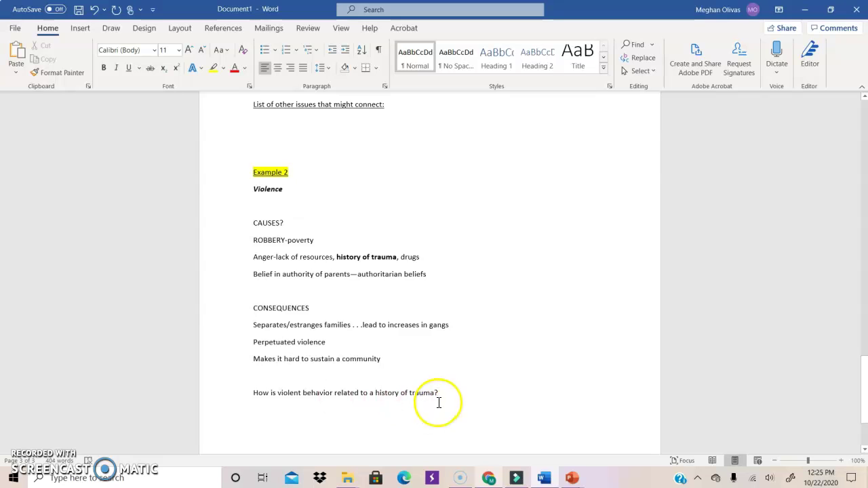
{"action": "left_click", "coordinate": [451, 390]}
{"action": "left_click_drag", "start_coordinate": [417, 394], "coordinate": [246, 393]}
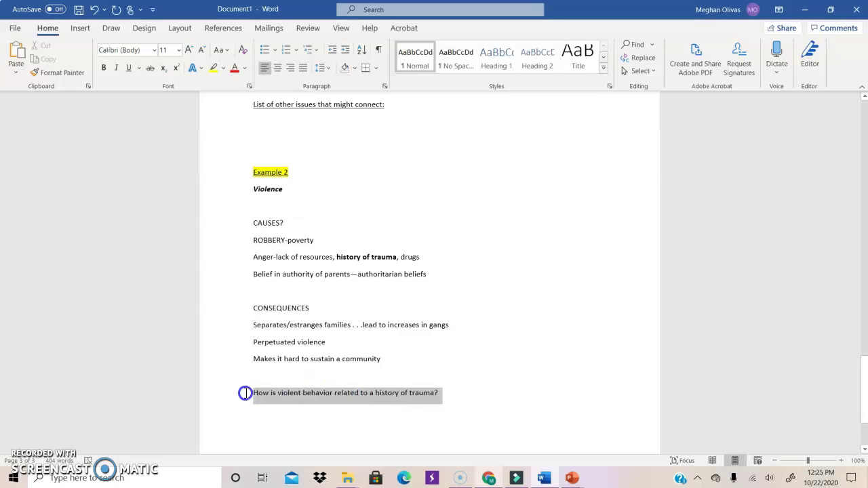
{"action": "left_click", "coordinate": [103, 68]}
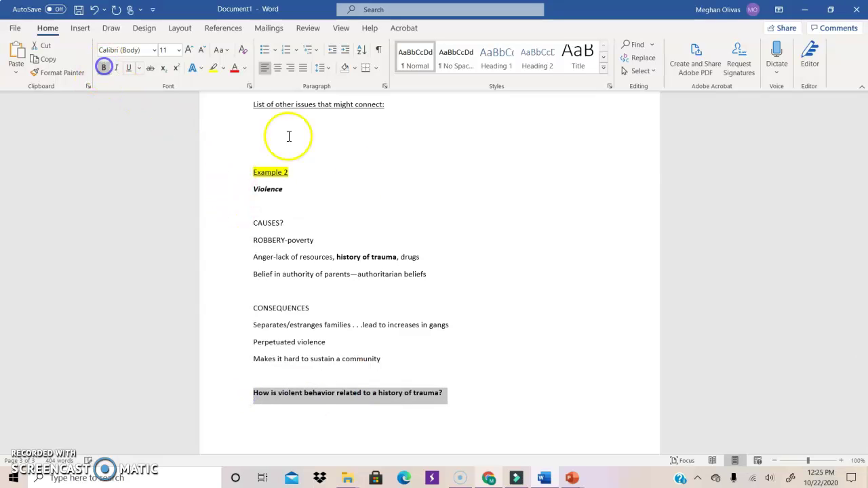
{"action": "left_click", "coordinate": [352, 207]}
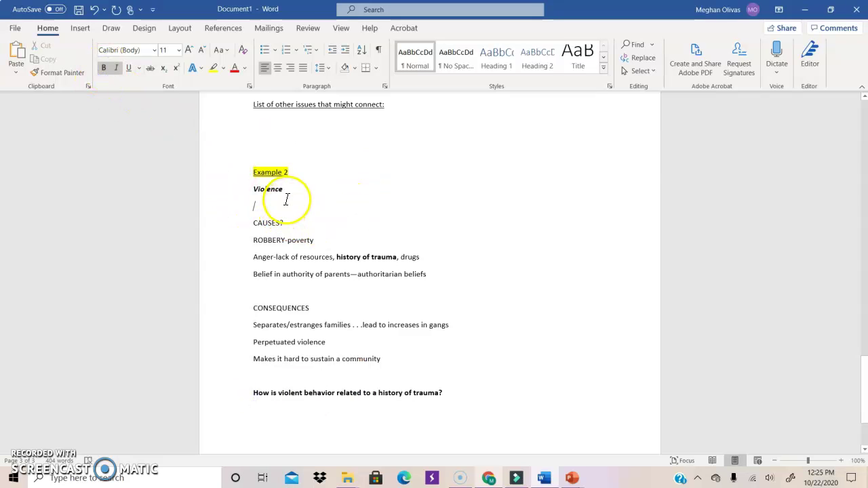
Review the poverty brainstorm's causes, effects and research questions, continuing down to the violence question in Example 2.
{"action": "scroll", "coordinate": [381, 400], "scroll_direction": "up", "scroll_amount": 5}
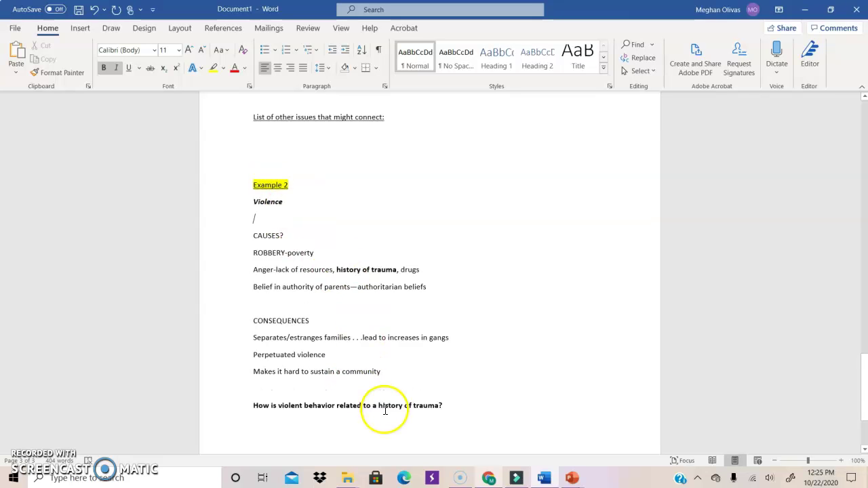
{"action": "scroll", "coordinate": [377, 398], "scroll_direction": "up", "scroll_amount": 8}
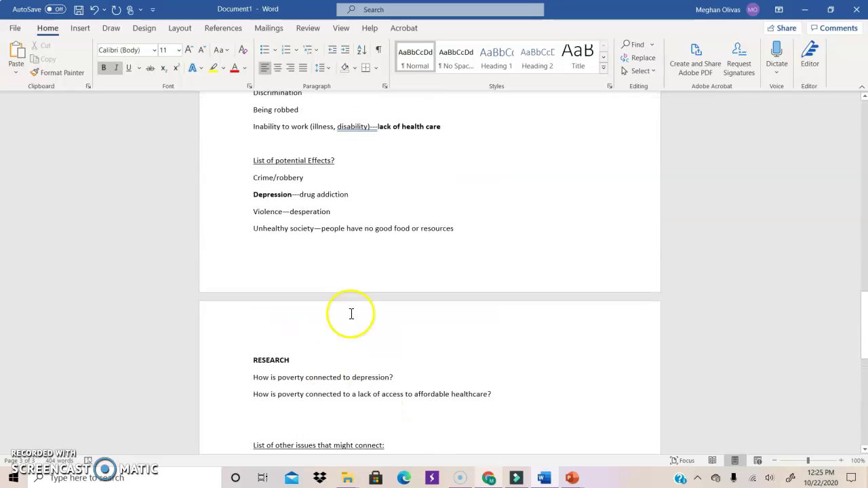
{"action": "scroll", "coordinate": [367, 286], "scroll_direction": "up", "scroll_amount": 4}
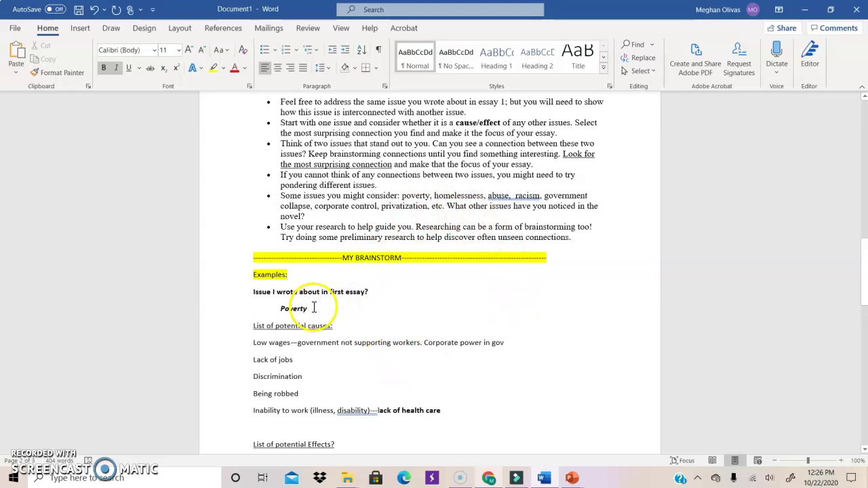
{"action": "scroll", "coordinate": [478, 351], "scroll_direction": "down", "scroll_amount": 3}
{"action": "scroll", "coordinate": [471, 339], "scroll_direction": "up", "scroll_amount": 2}
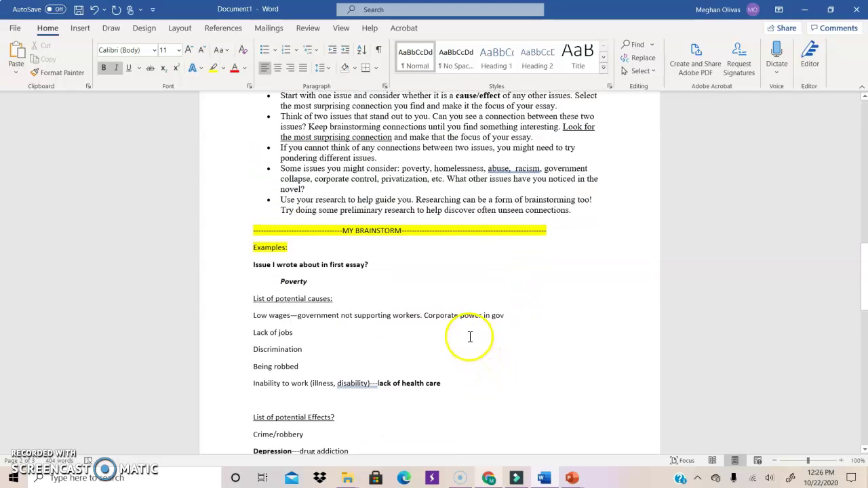
{"action": "scroll", "coordinate": [433, 349], "scroll_direction": "down", "scroll_amount": 3}
{"action": "scroll", "coordinate": [433, 348], "scroll_direction": "down", "scroll_amount": 12}
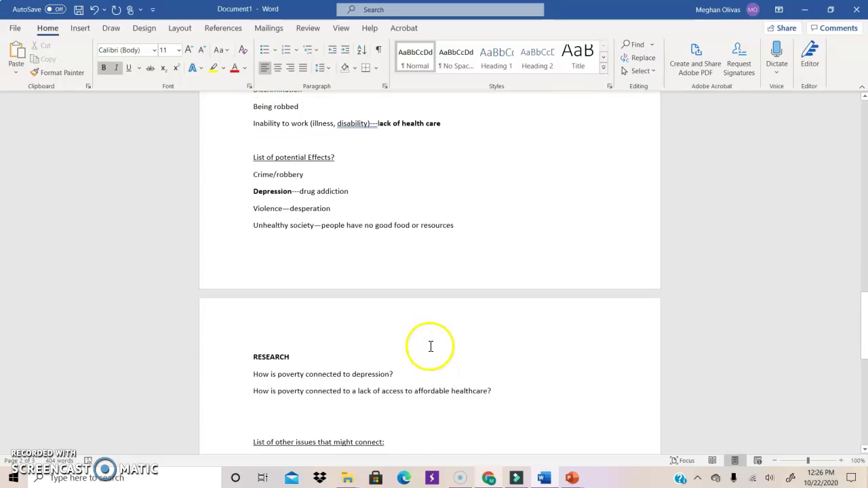
{"action": "scroll", "coordinate": [374, 357], "scroll_direction": "down", "scroll_amount": 5}
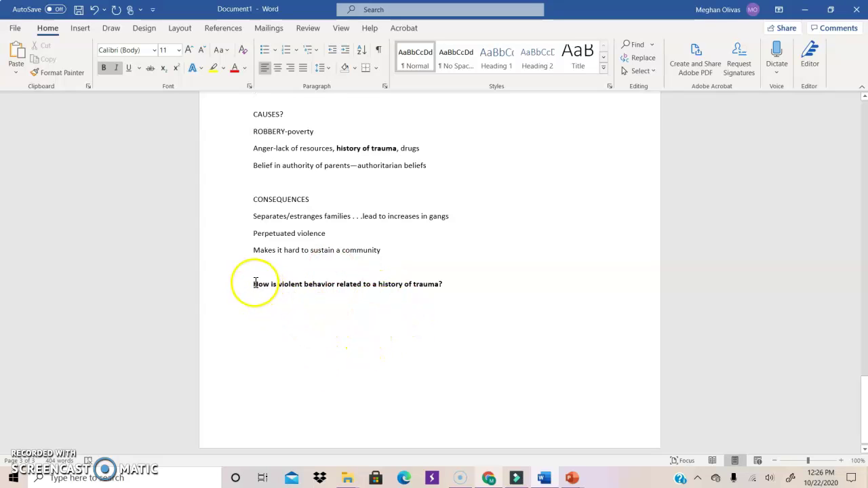
Highlight the bold question about violent behavior and a history of trauma in yellow.
{"action": "left_click_drag", "start_coordinate": [332, 289], "coordinate": [477, 291]}
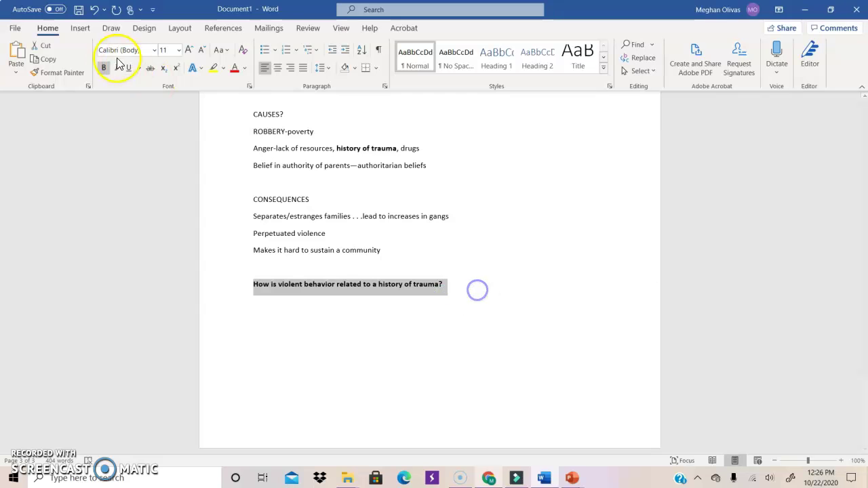
{"action": "left_click", "coordinate": [212, 68]}
{"action": "left_click", "coordinate": [417, 366]}
{"action": "scroll", "coordinate": [420, 318], "scroll_direction": "up", "scroll_amount": 3}
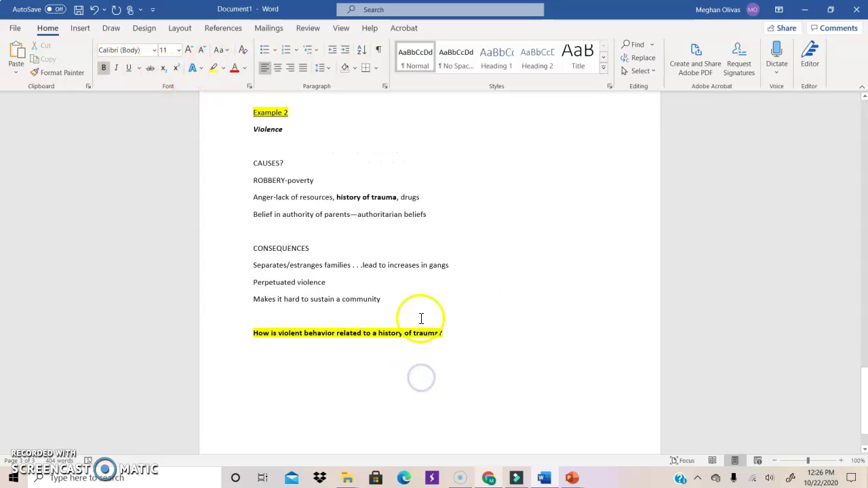
{"action": "scroll", "coordinate": [421, 319], "scroll_direction": "up", "scroll_amount": 5}
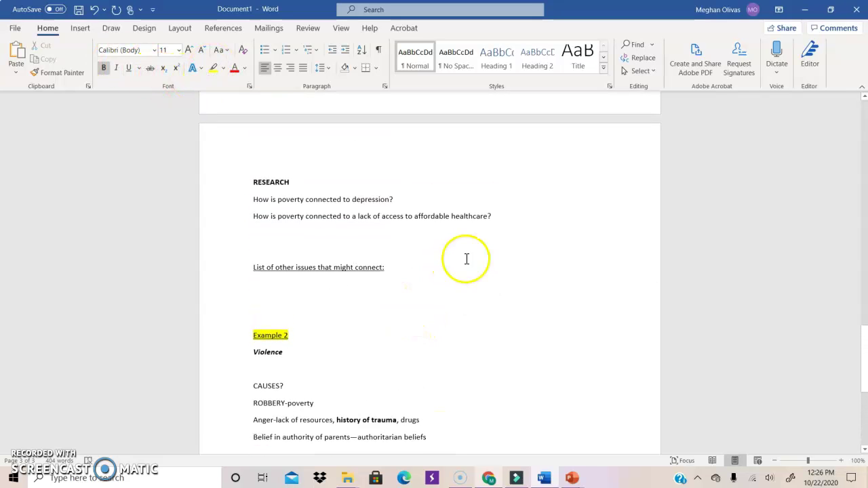
{"action": "left_click_drag", "start_coordinate": [498, 210], "coordinate": [243, 182]}
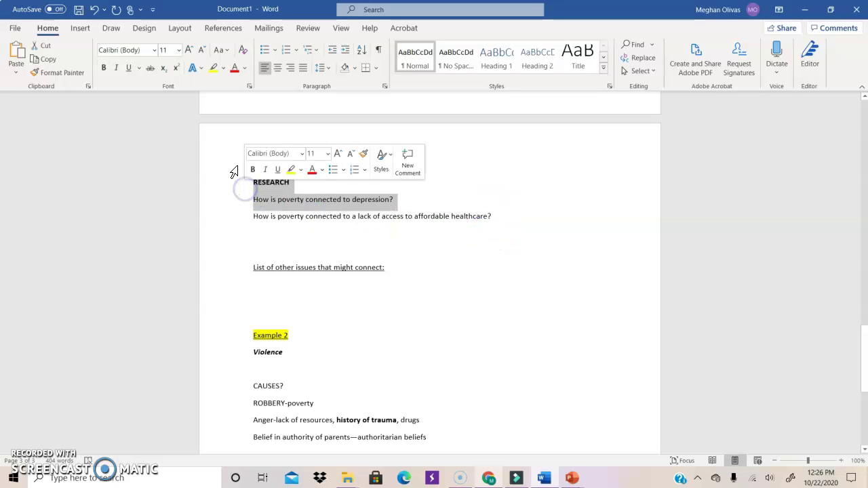
{"action": "left_click", "coordinate": [238, 175]}
{"action": "left_click", "coordinate": [471, 226]}
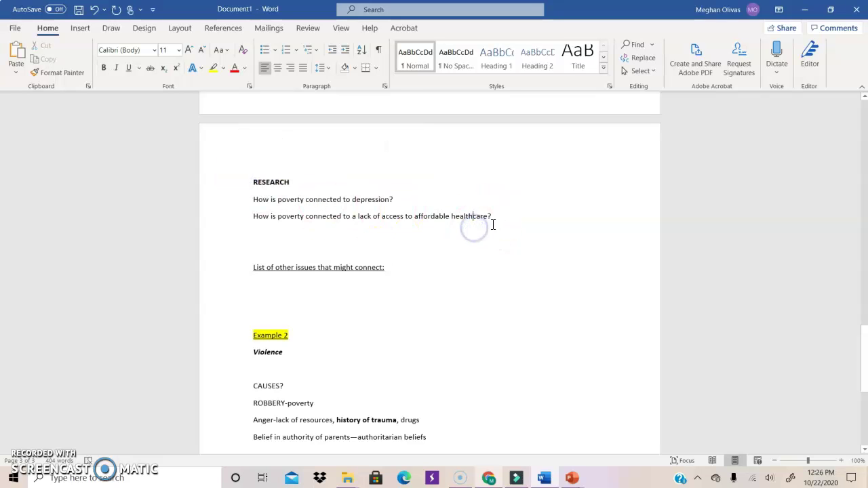
{"action": "triple_click", "coordinate": [390, 219]}
{"action": "left_click_drag", "start_coordinate": [241, 200], "coordinate": [204, 178]}
{"action": "left_click", "coordinate": [258, 180]}
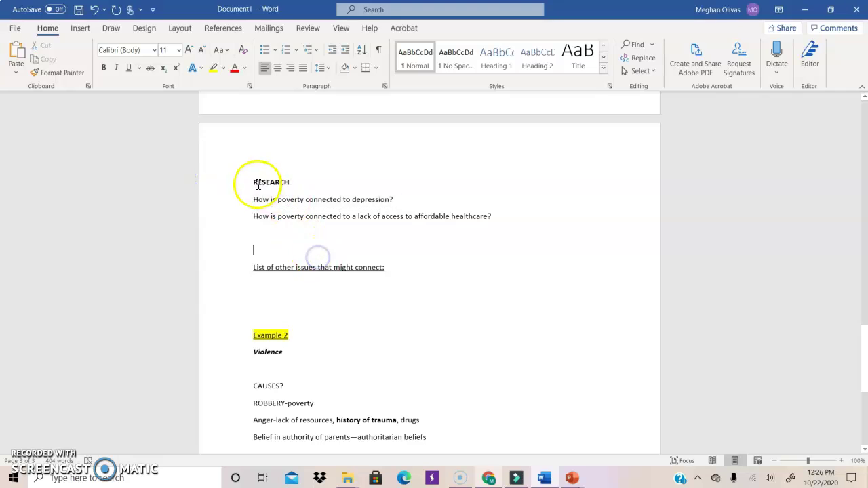
Highlight the "RESEARCH" heading and the two poverty questions below it in yellow.
{"action": "left_click_drag", "start_coordinate": [292, 184], "coordinate": [527, 221]}
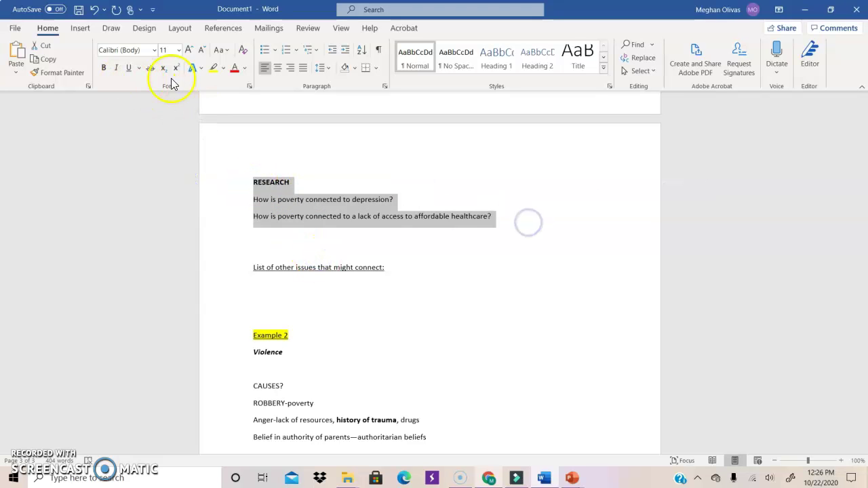
{"action": "left_click", "coordinate": [212, 69]}
{"action": "left_click", "coordinate": [339, 275]}
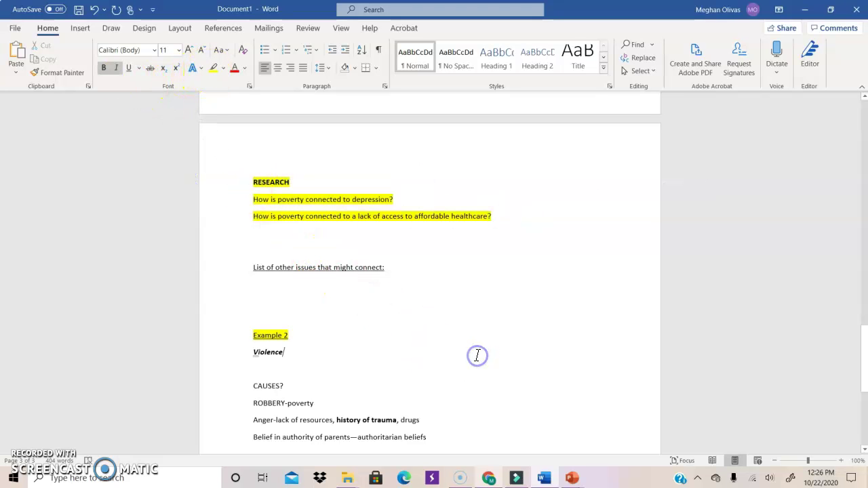